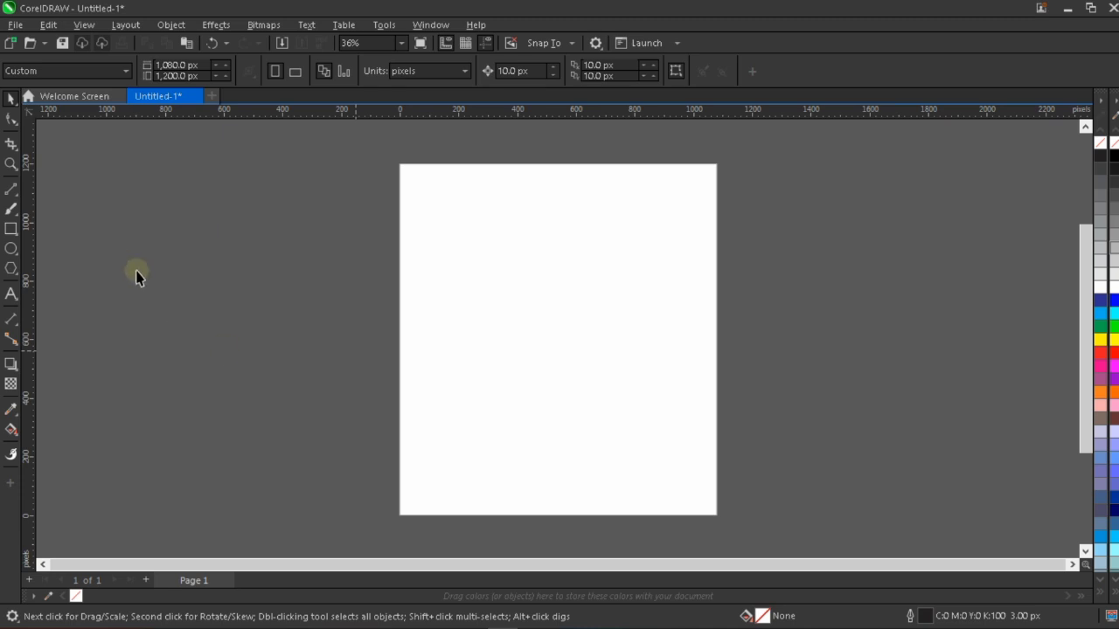
- Draw a rectangle about 415 × 578 px in the page's left half and fill it dark blue with no outline
left_click(7, 230)
left_click_drag(433, 260, 556, 432)
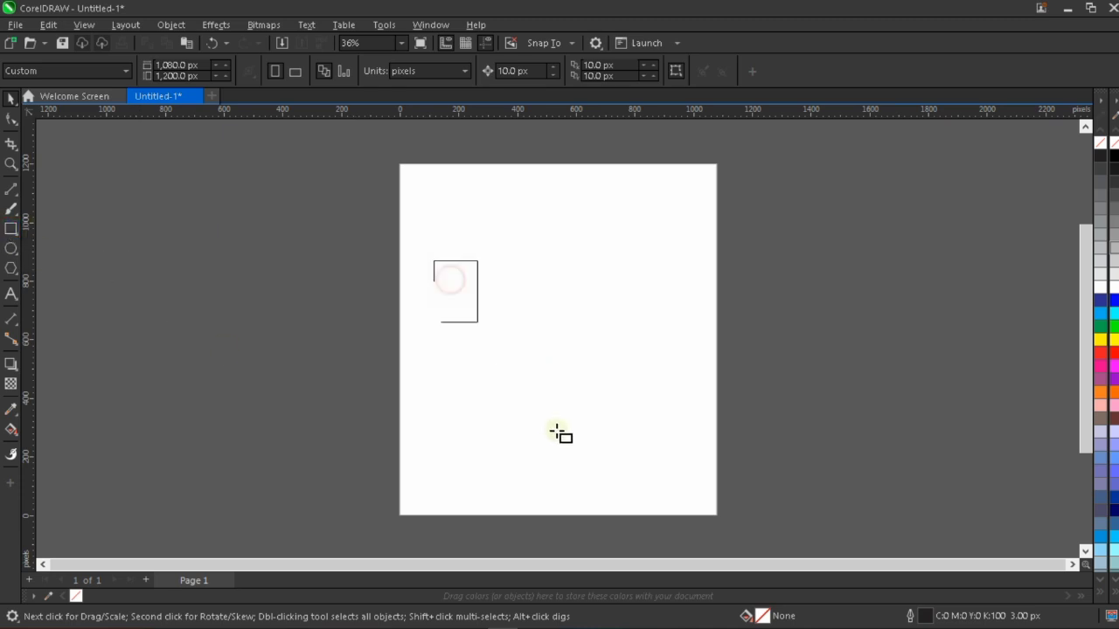
left_click(11, 101)
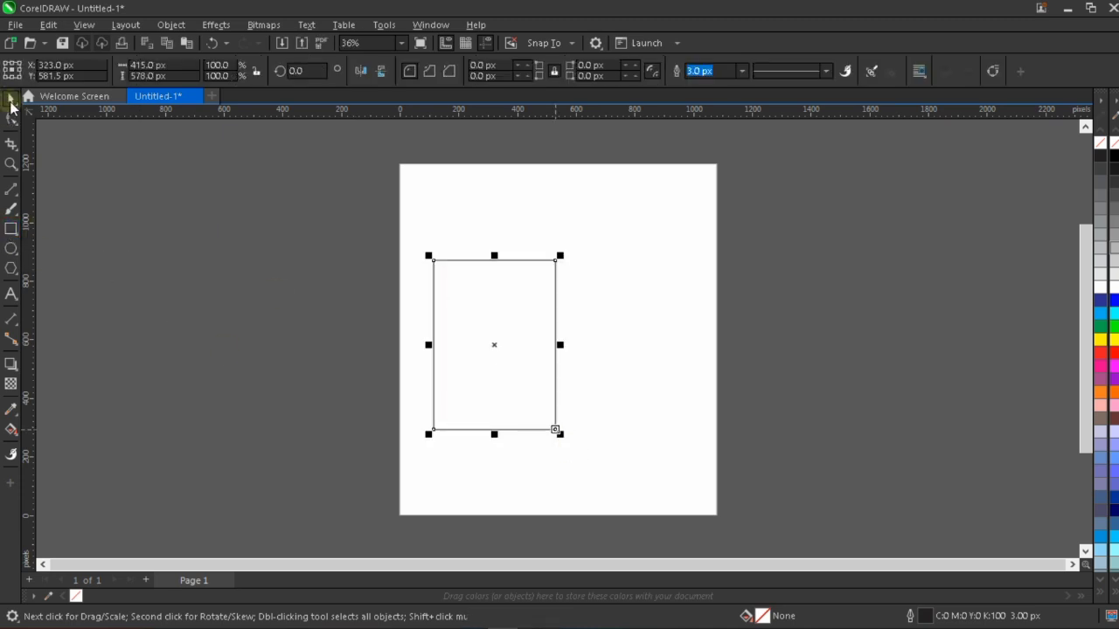
left_click(1100, 299)
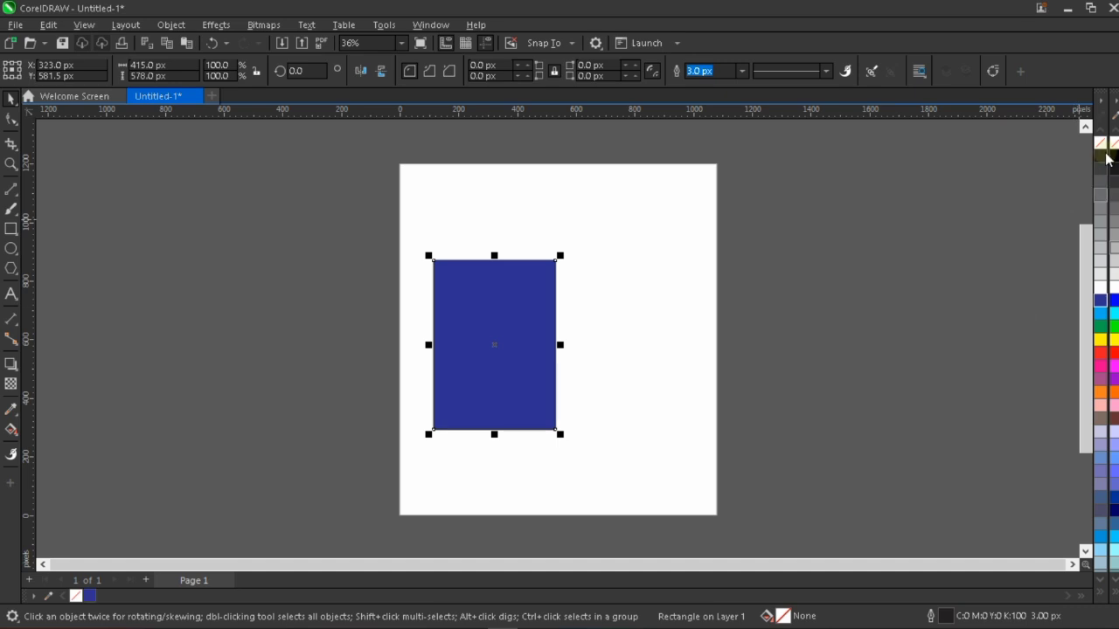
- Draw a second rectangle about 278 × 331 px near the page's upper right and fill it light blue with no outline
left_click(11, 229)
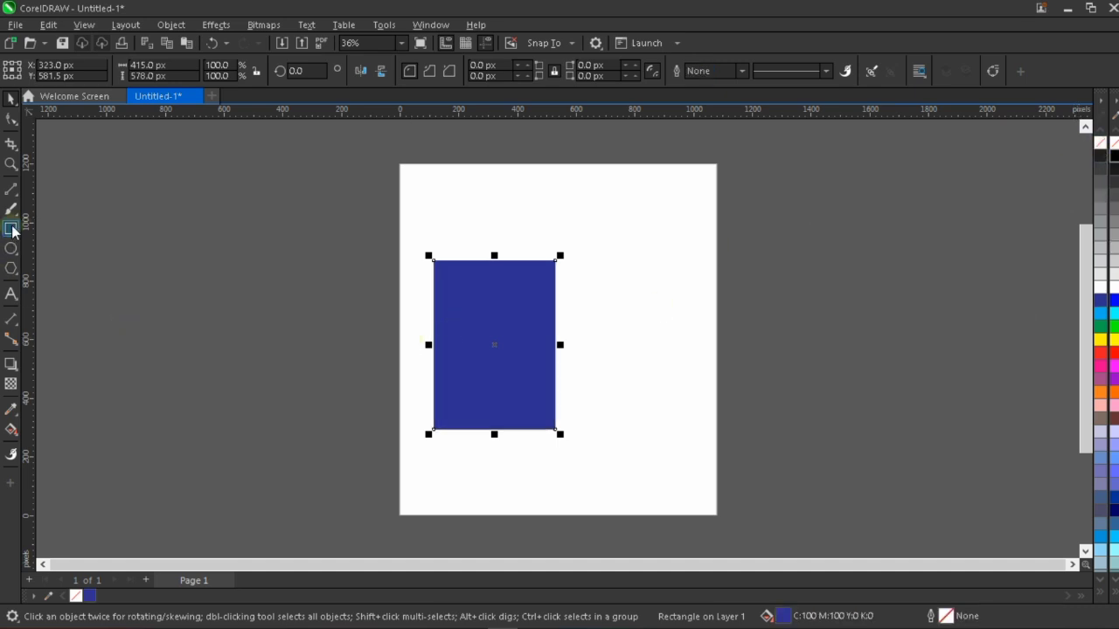
left_click_drag(613, 245, 682, 337)
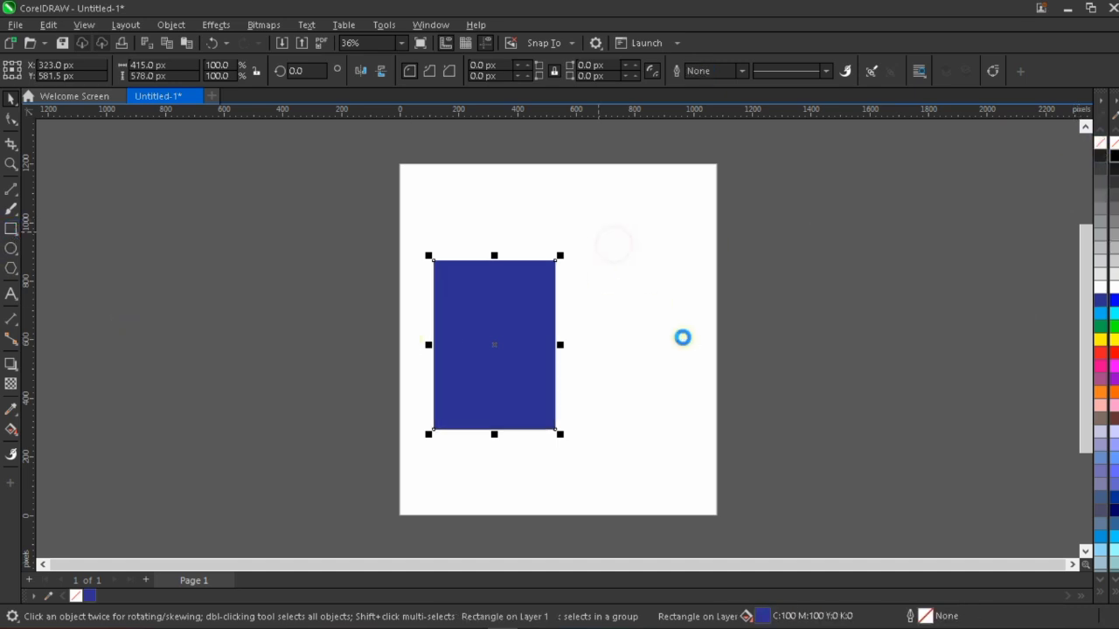
left_click(11, 100)
left_click(1100, 313)
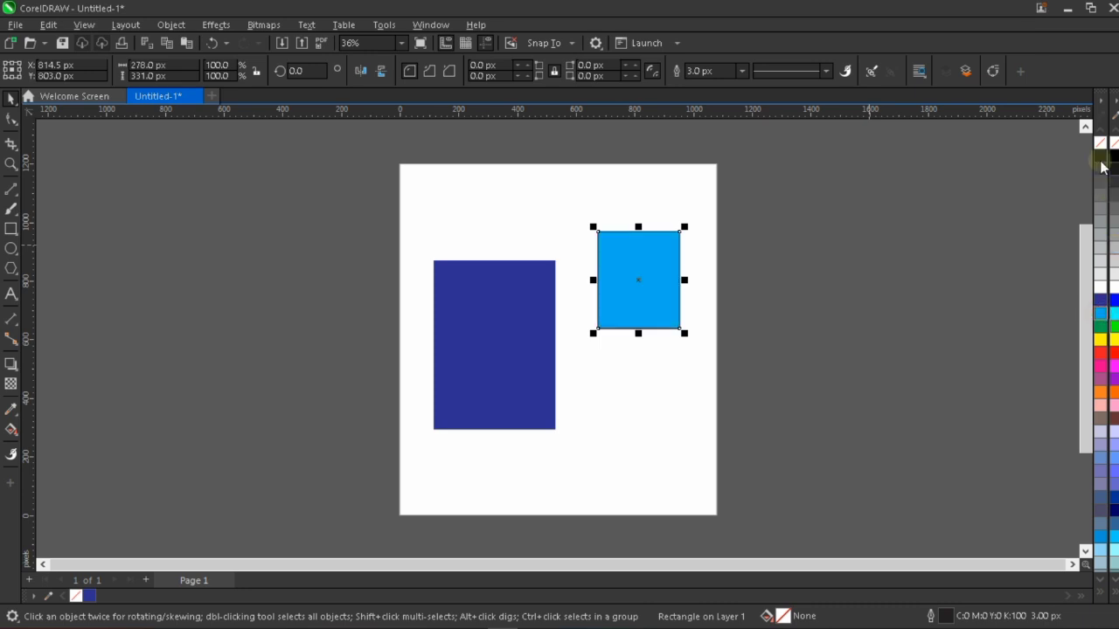
right_click(1102, 145)
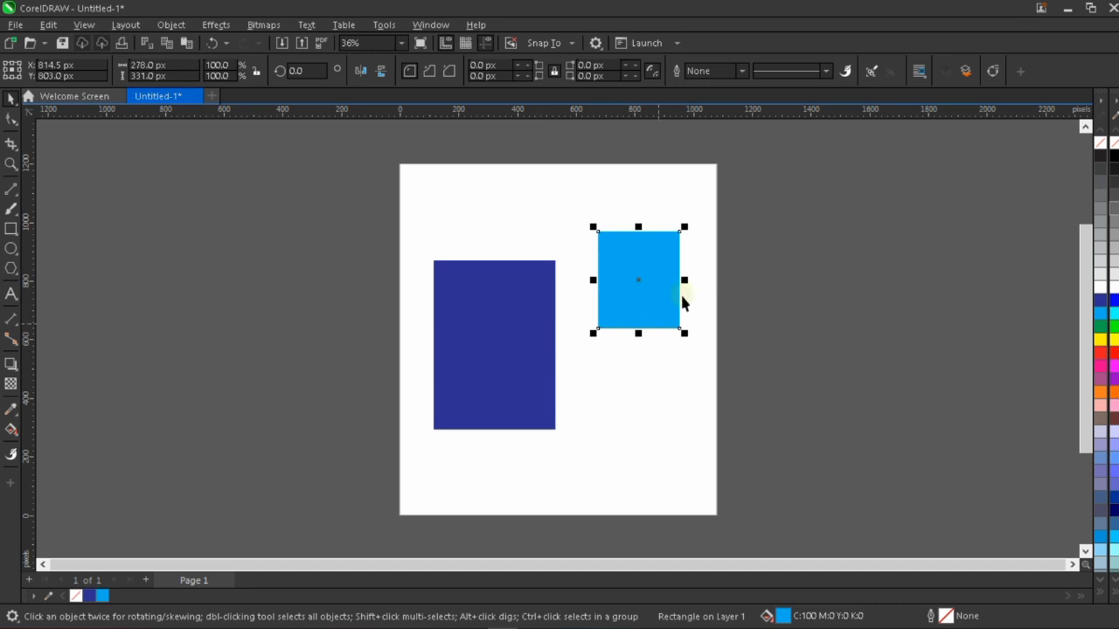
left_click(781, 324)
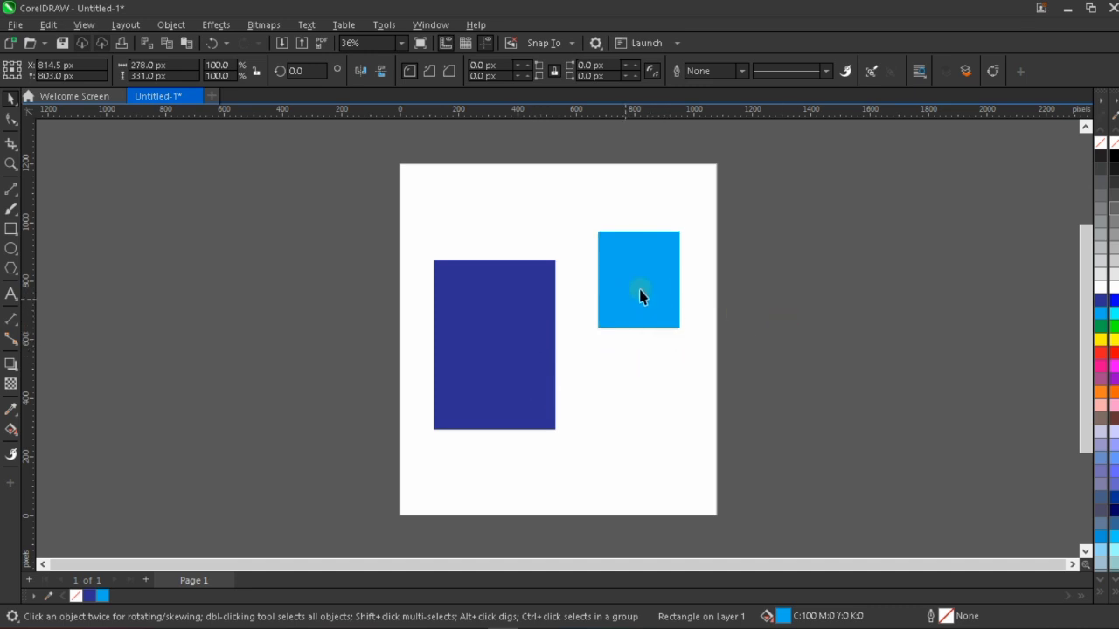
- PowerClip the light blue rectangle inside the dark blue rectangle
left_click(682, 288)
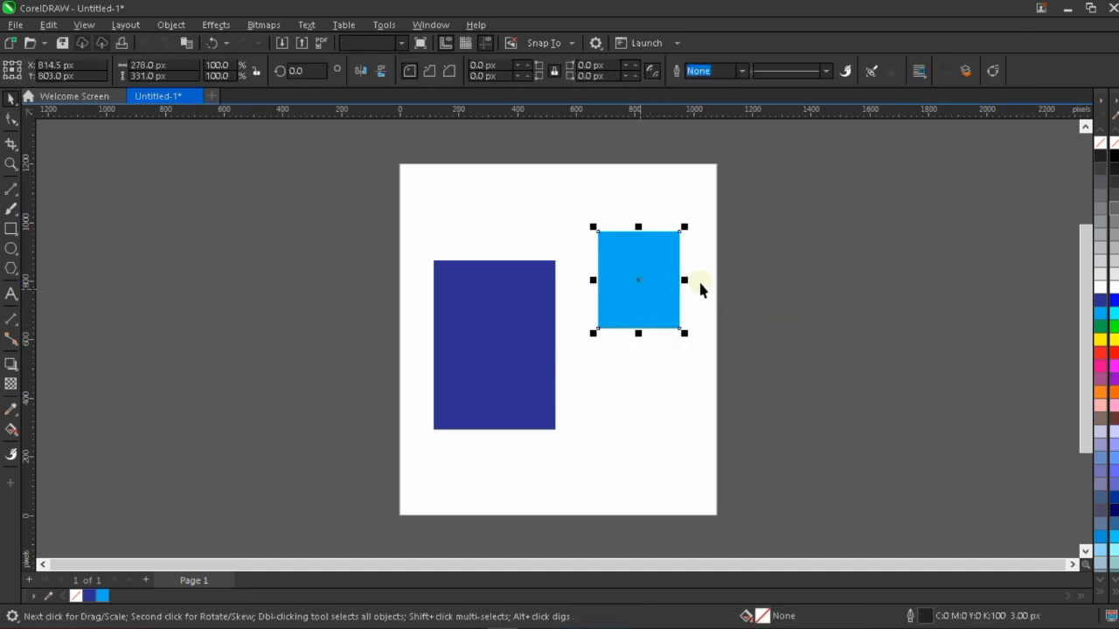
right_click(641, 252)
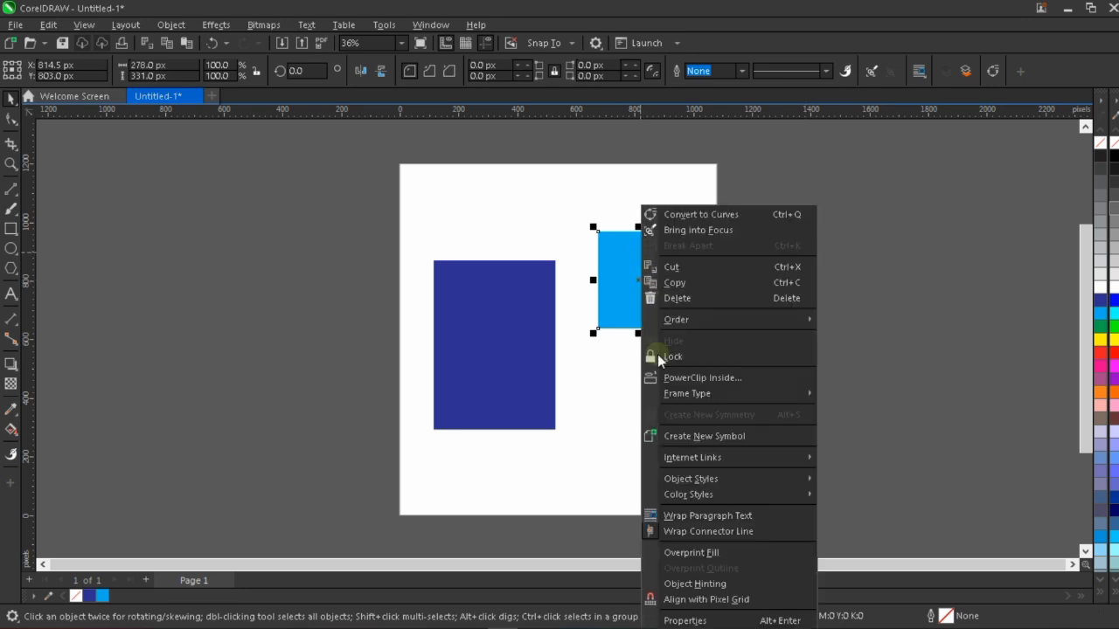
left_click(698, 379)
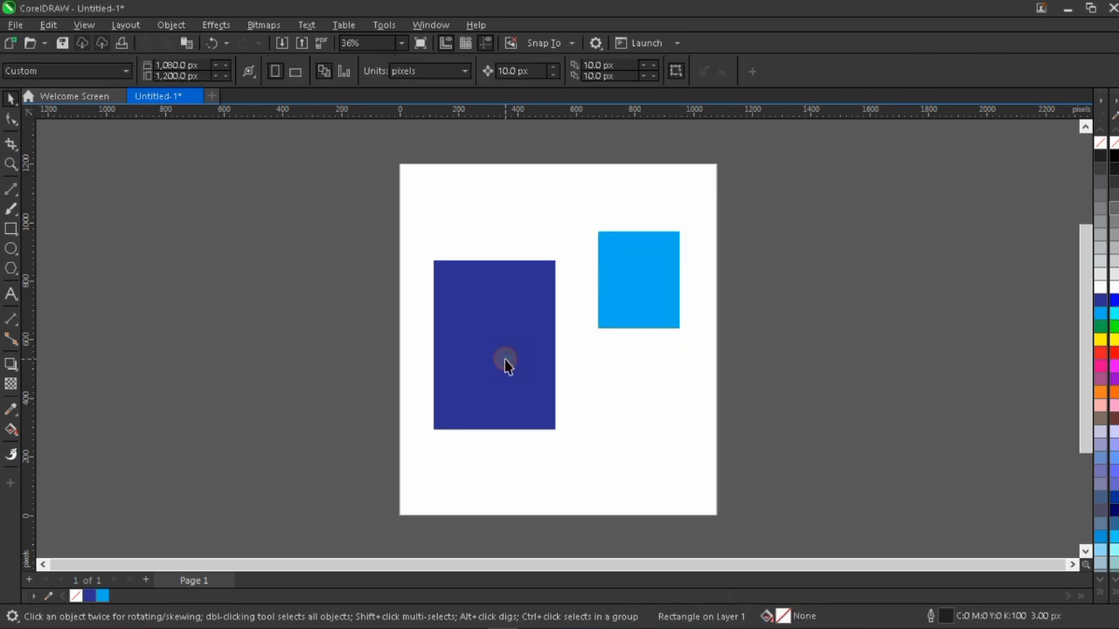
left_click(506, 360)
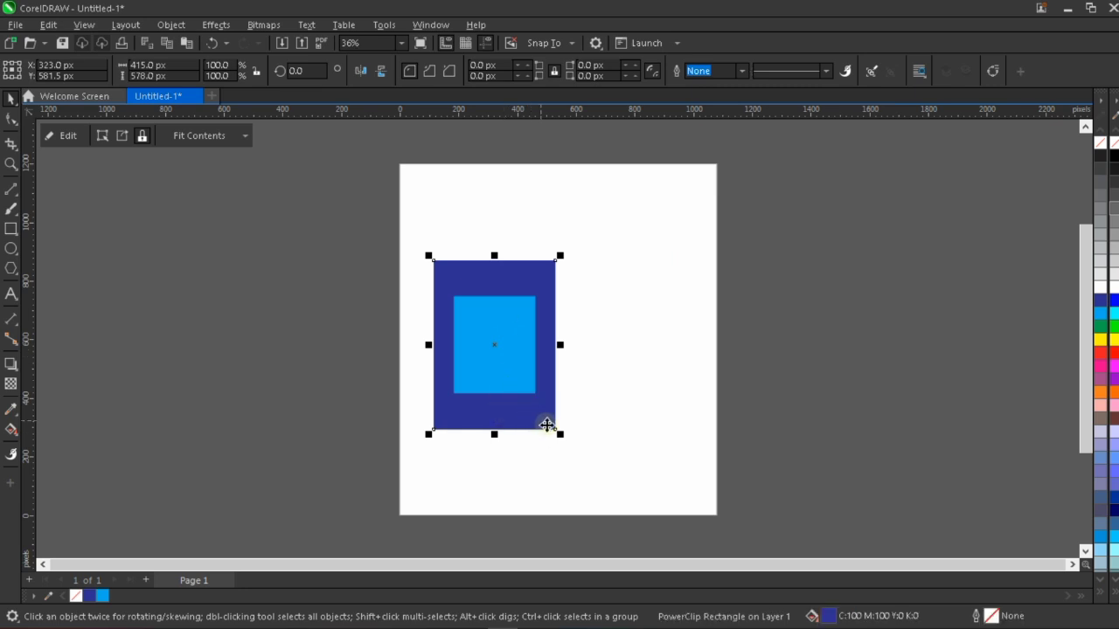
- Extract the PowerClip contents and move the light blue rectangle off the page to the right
right_click(495, 324)
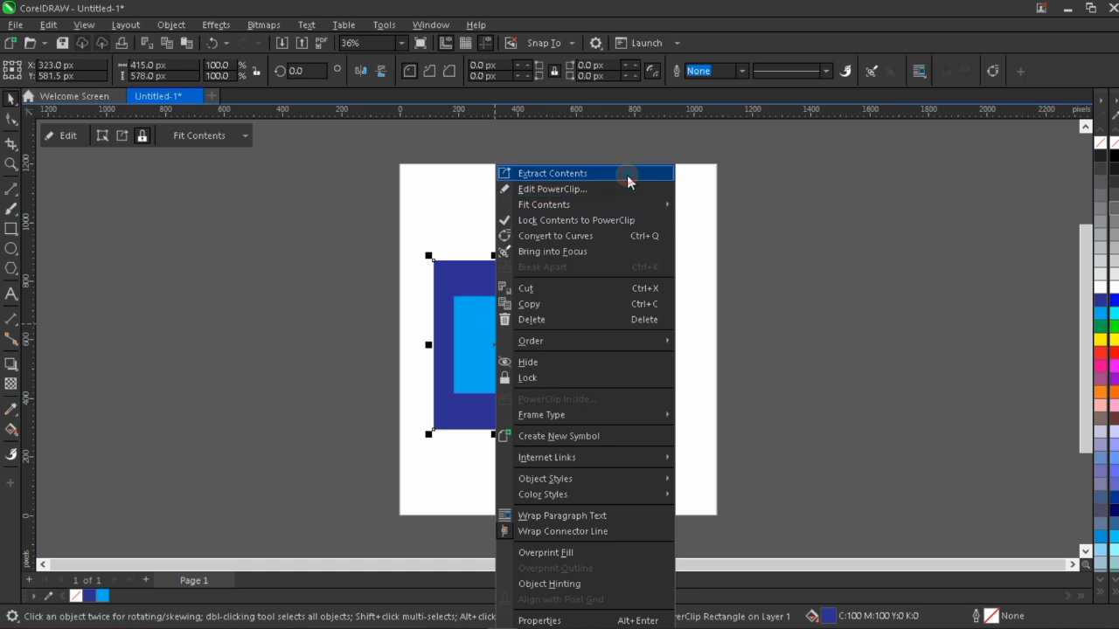
left_click(627, 174)
mouse_move(502, 341)
left_mouse_down()
mouse_move(744, 338)
mouse_move(499, 349)
mouse_move(521, 347)
left_mouse_up()
left_click(522, 341)
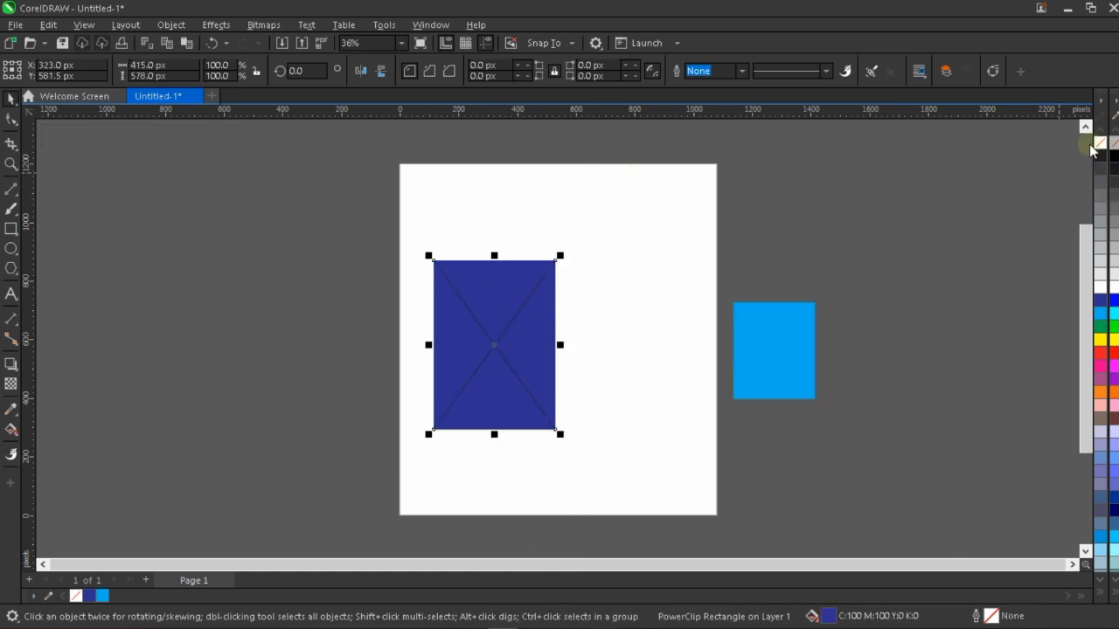
- Remove the fill from the empty PowerClip rectangle and give it a dark blue outline
left_click_drag(1098, 151, 512, 302)
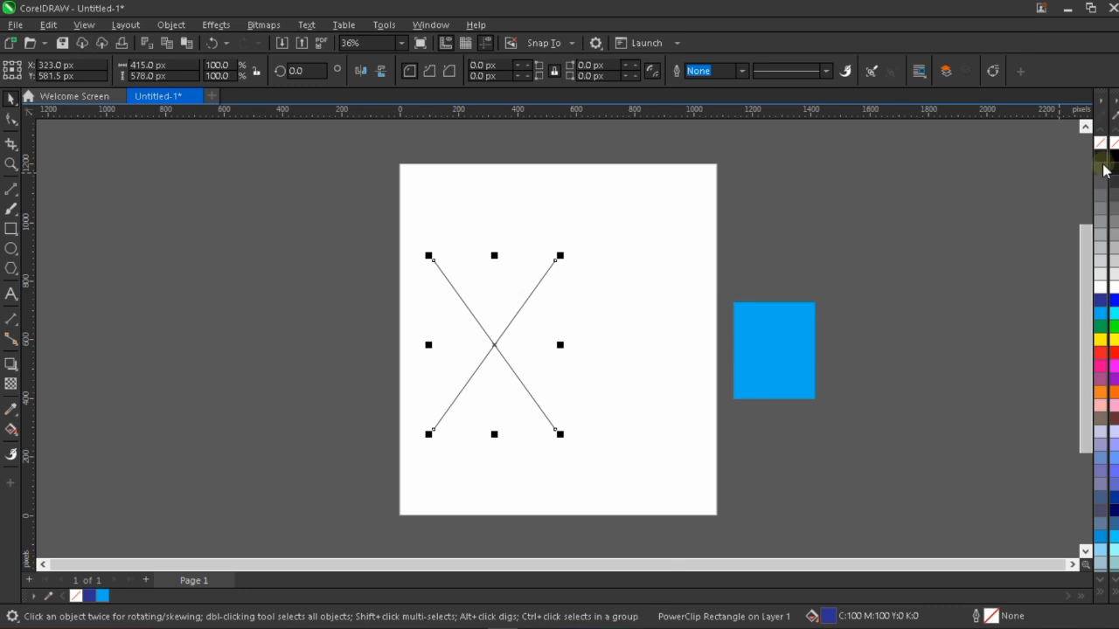
right_click(88, 600)
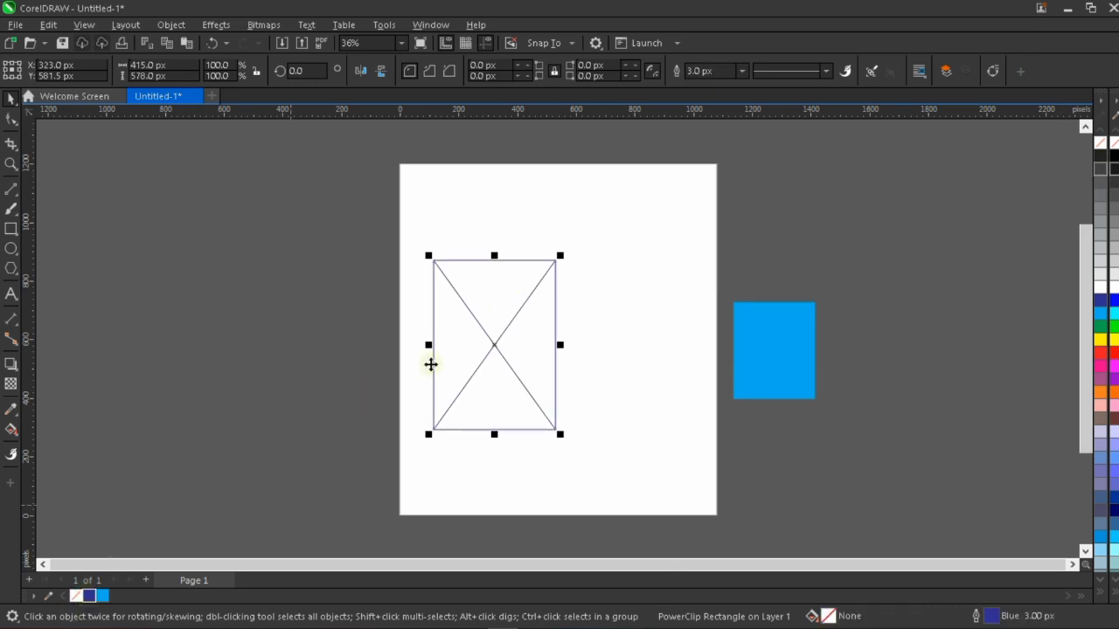
left_click(513, 333)
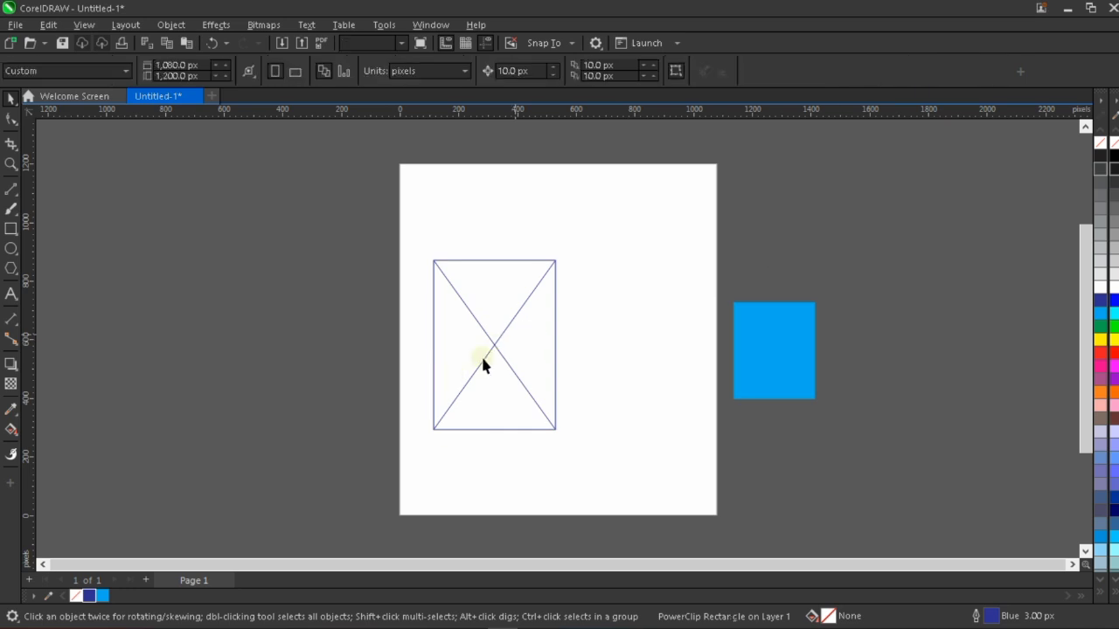
left_click(499, 333)
left_click(518, 327)
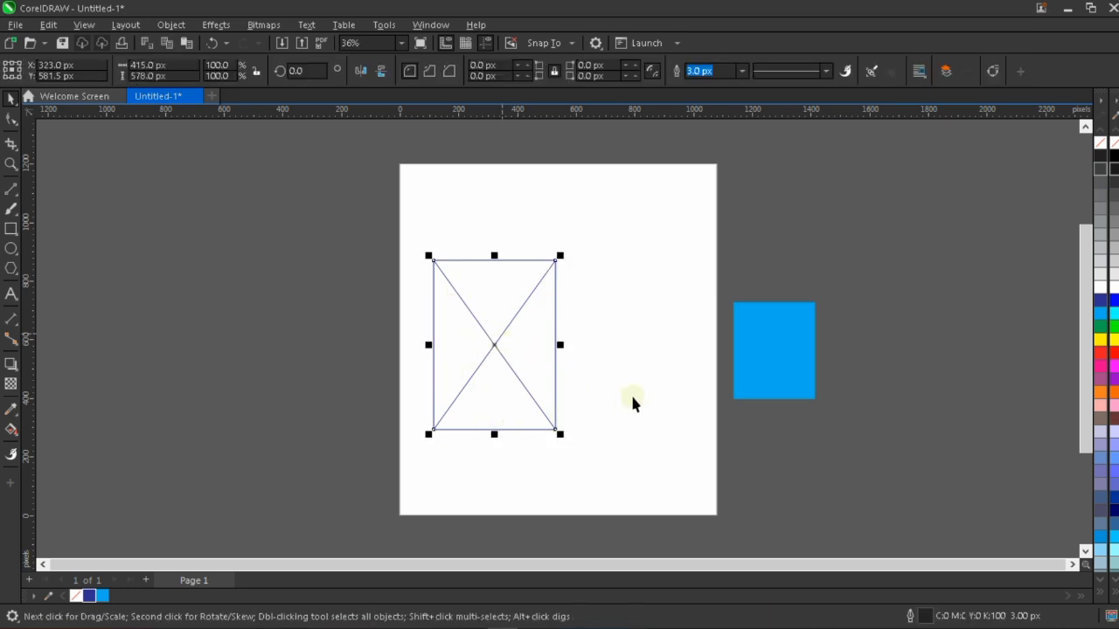
- Move the light blue rectangle onto the page's right edge, to about X 1007 px, Y 632 px
left_click(765, 356)
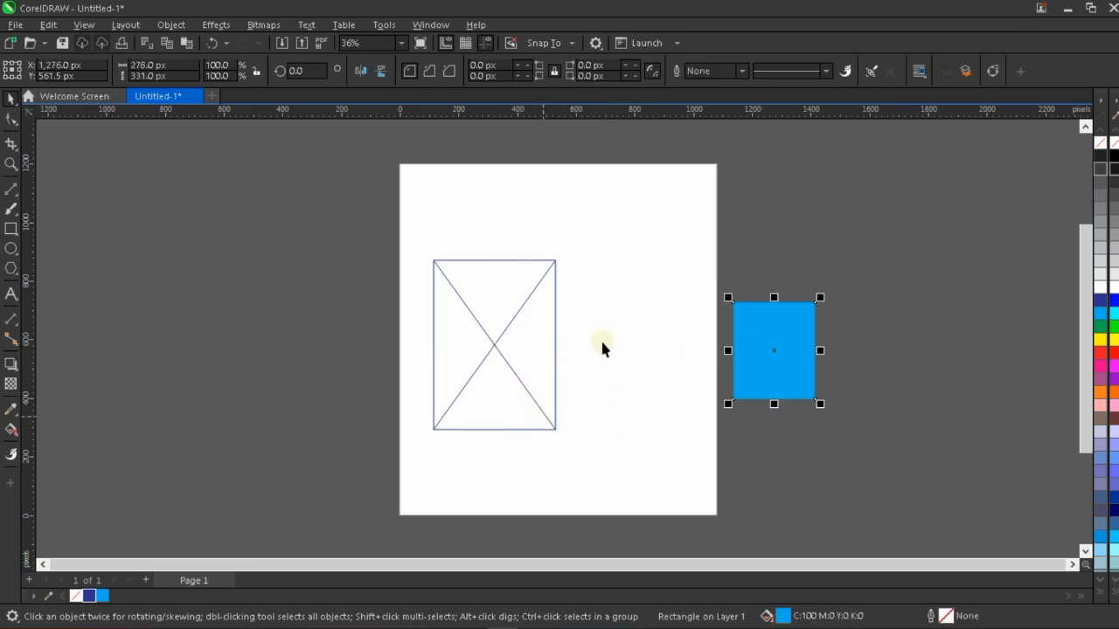
left_click_drag(744, 357, 718, 310)
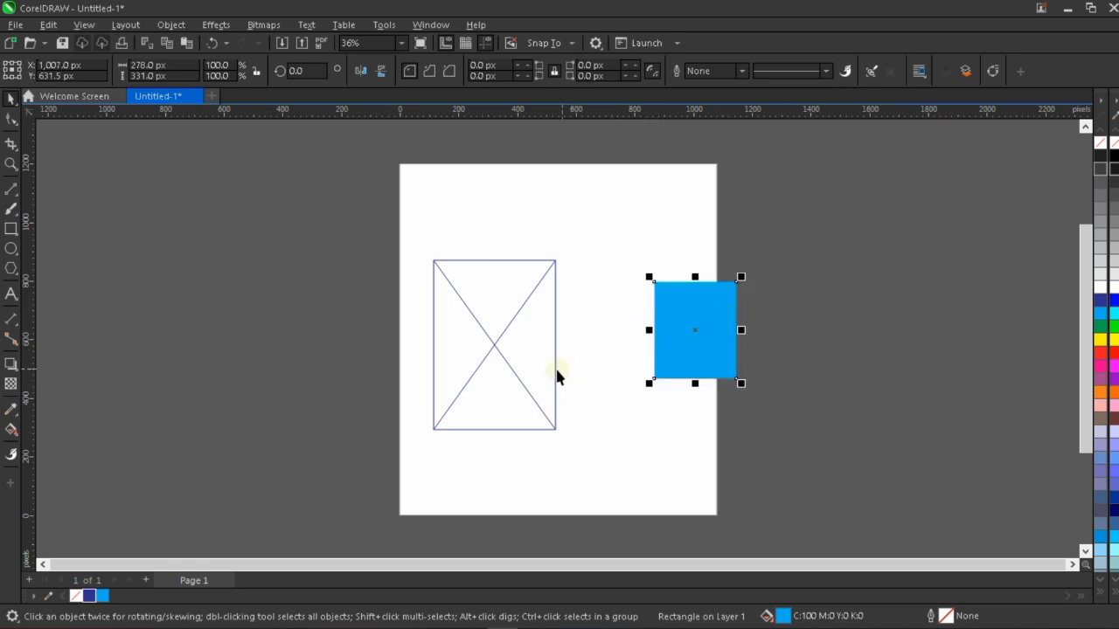
- Remove the PowerClip frame from the outlined rectangle
left_click(531, 358)
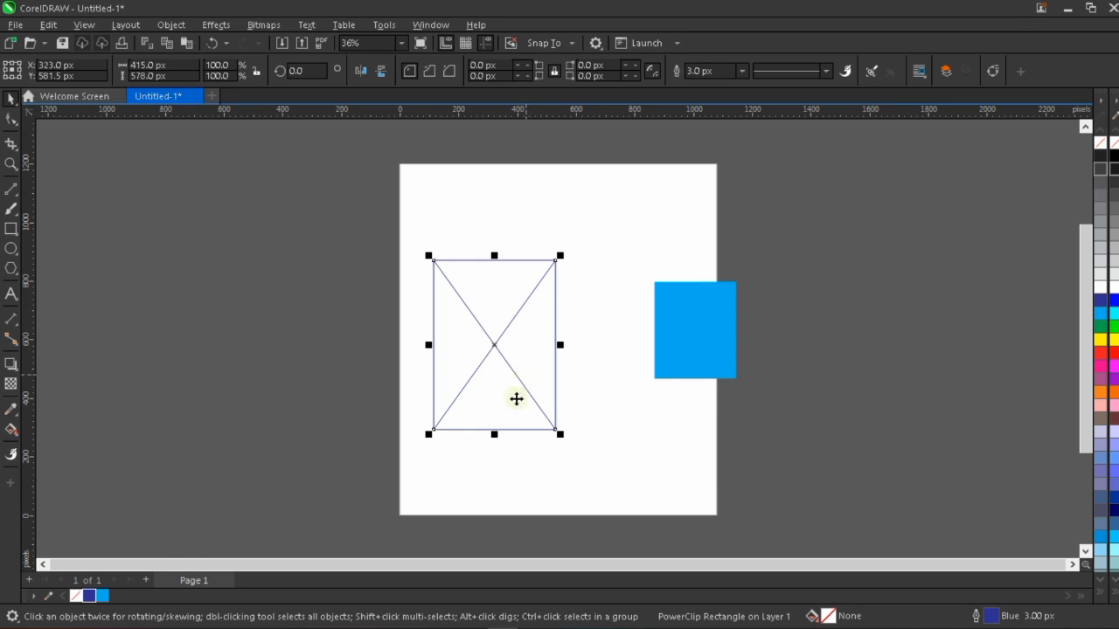
right_click(517, 332)
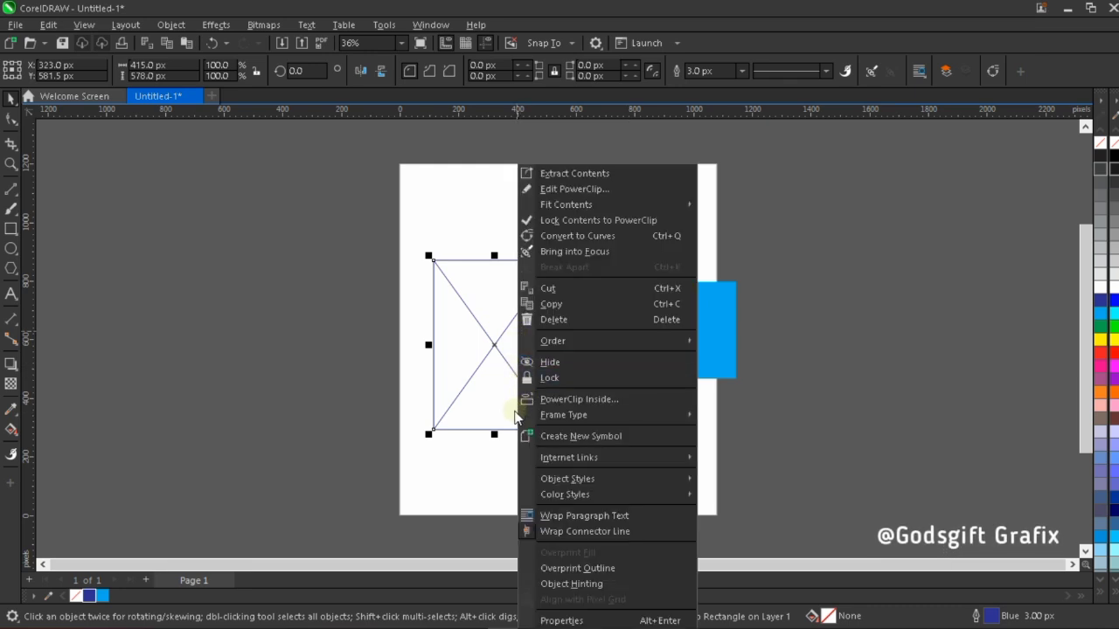
mouse_move(587, 416)
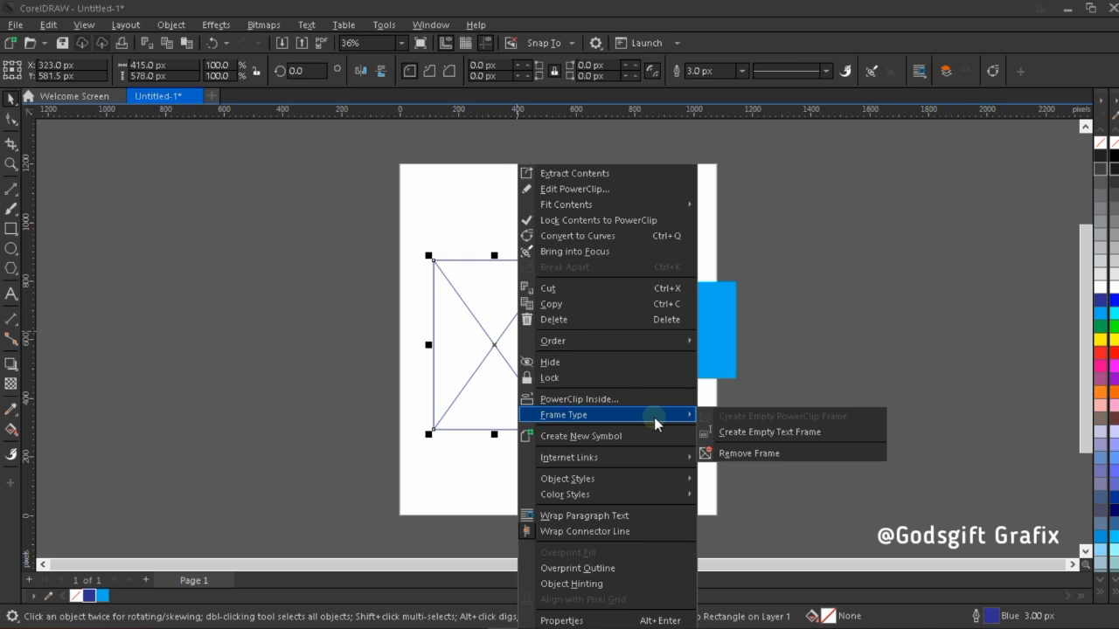
left_click(738, 455)
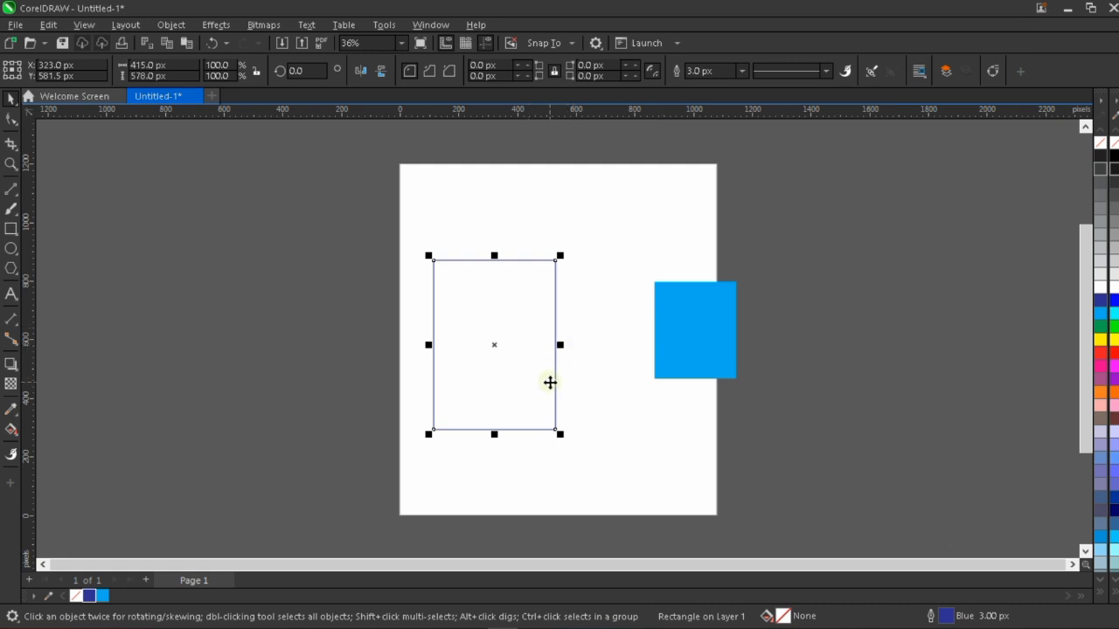
left_click(697, 367)
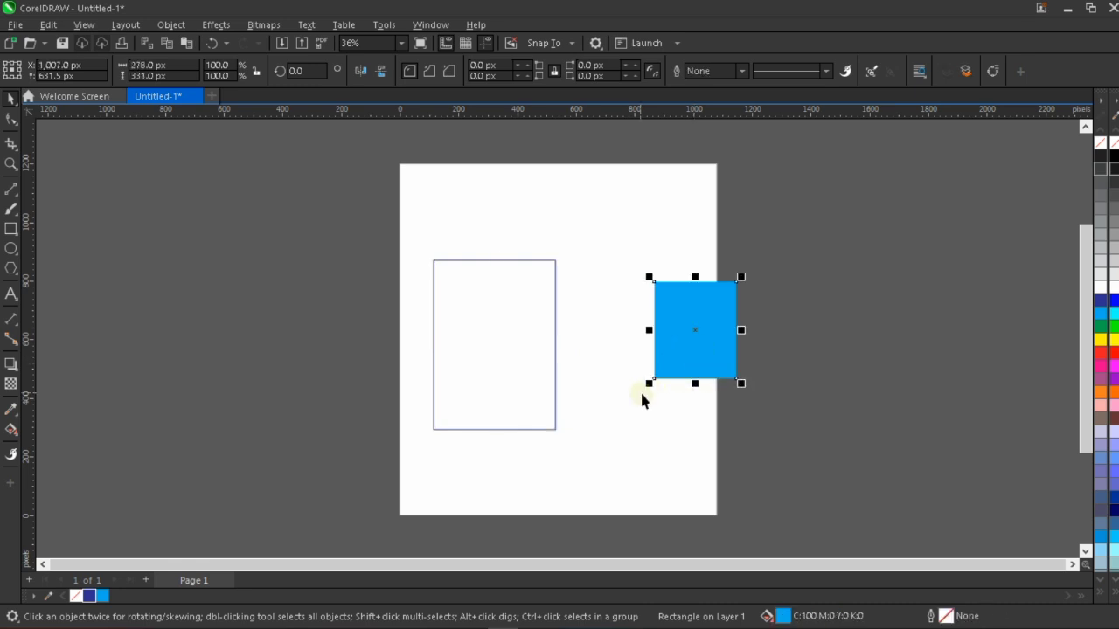
left_click(610, 457)
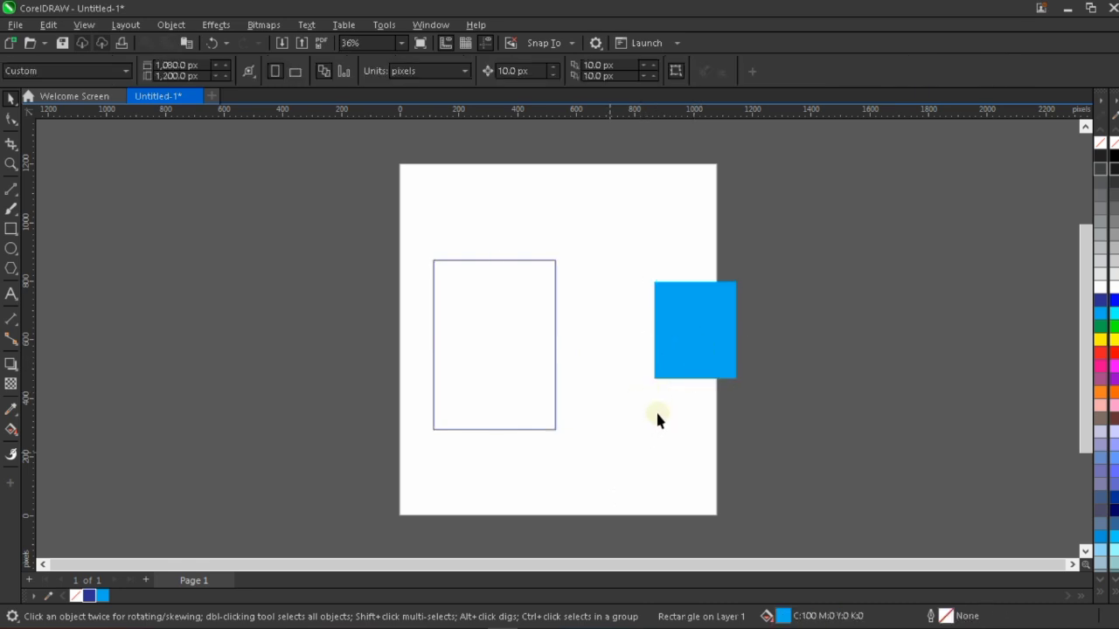
- Undo the PowerClip frame removal on the outlined rectangle
left_click(552, 346)
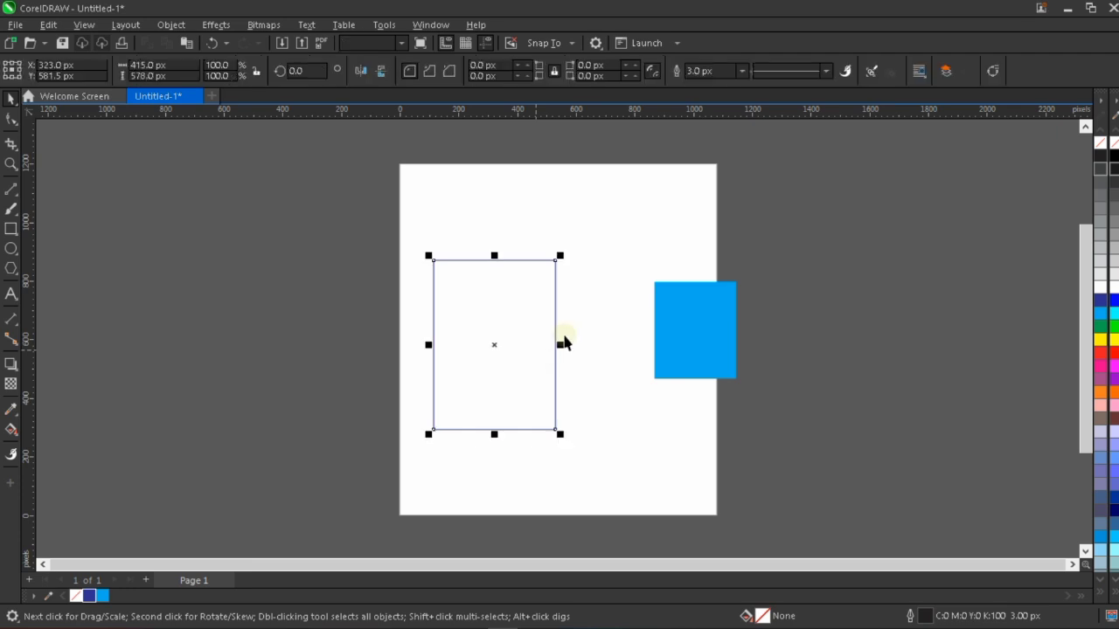
left_click(706, 360)
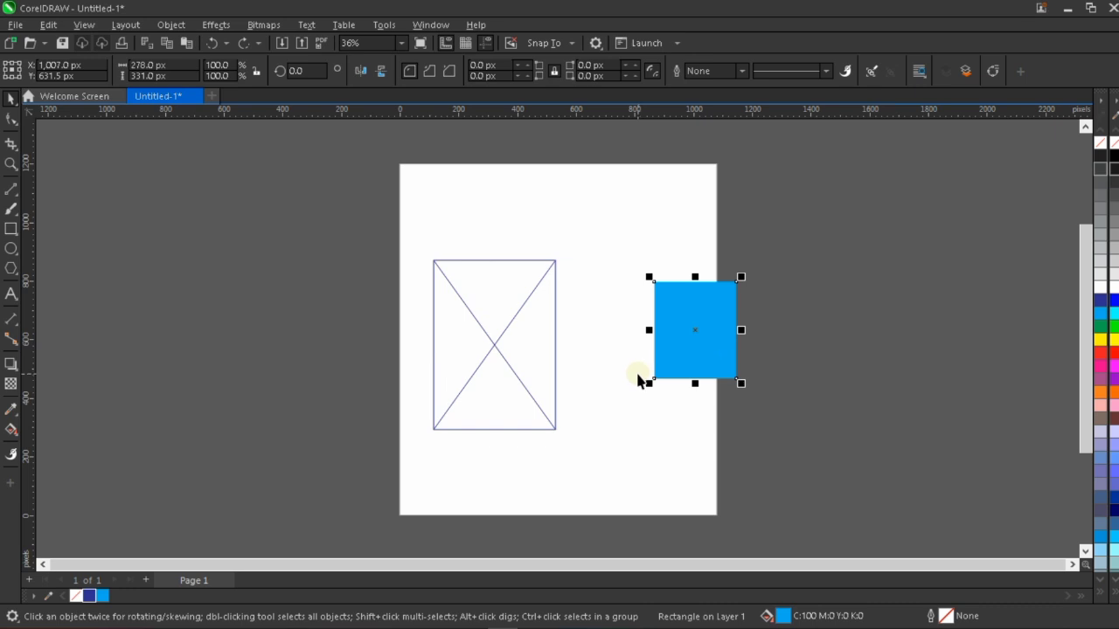
left_click(578, 398)
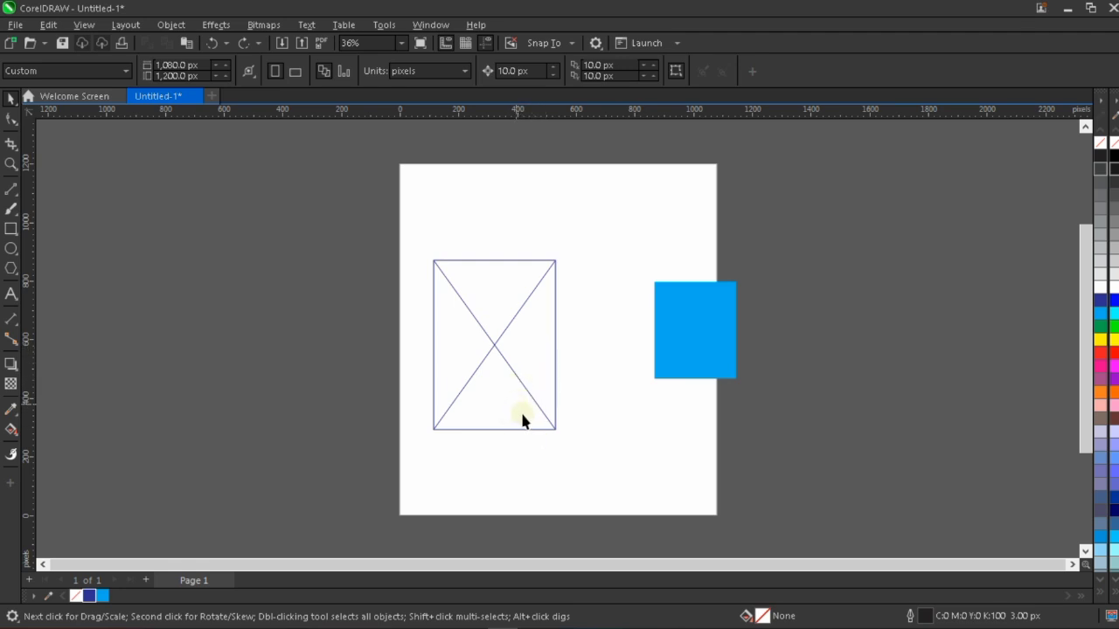
left_click(495, 370)
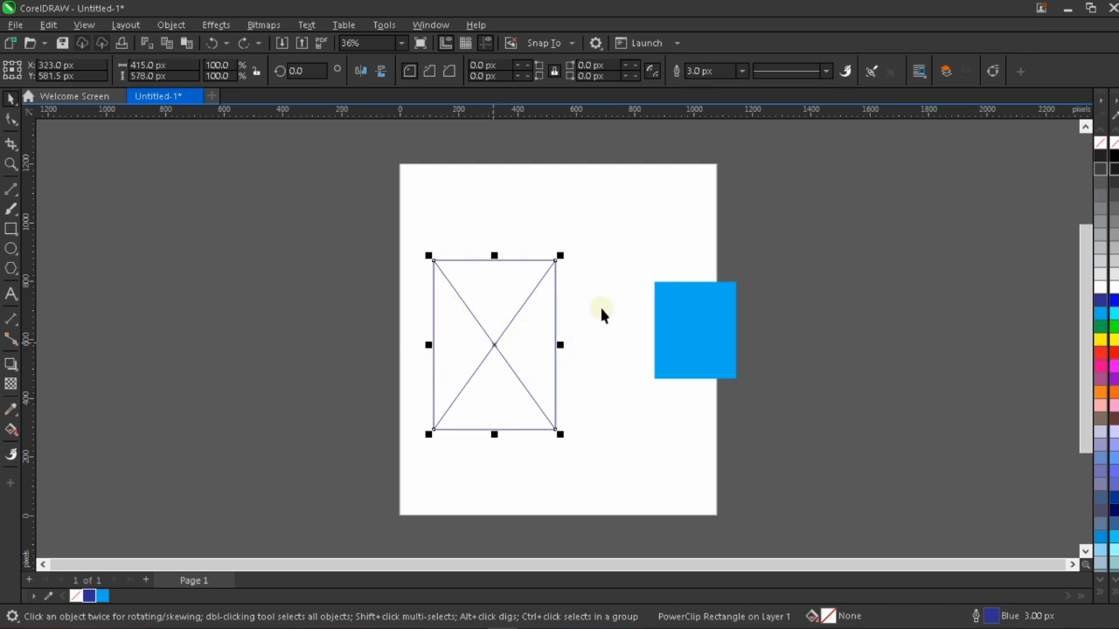
left_click(690, 288)
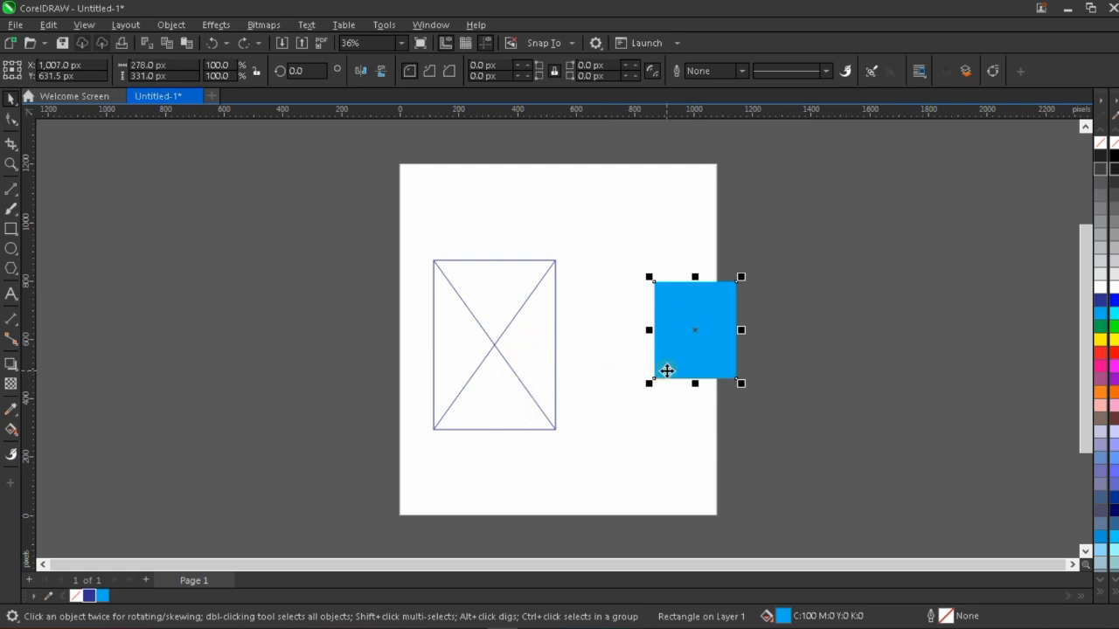
left_click(504, 341)
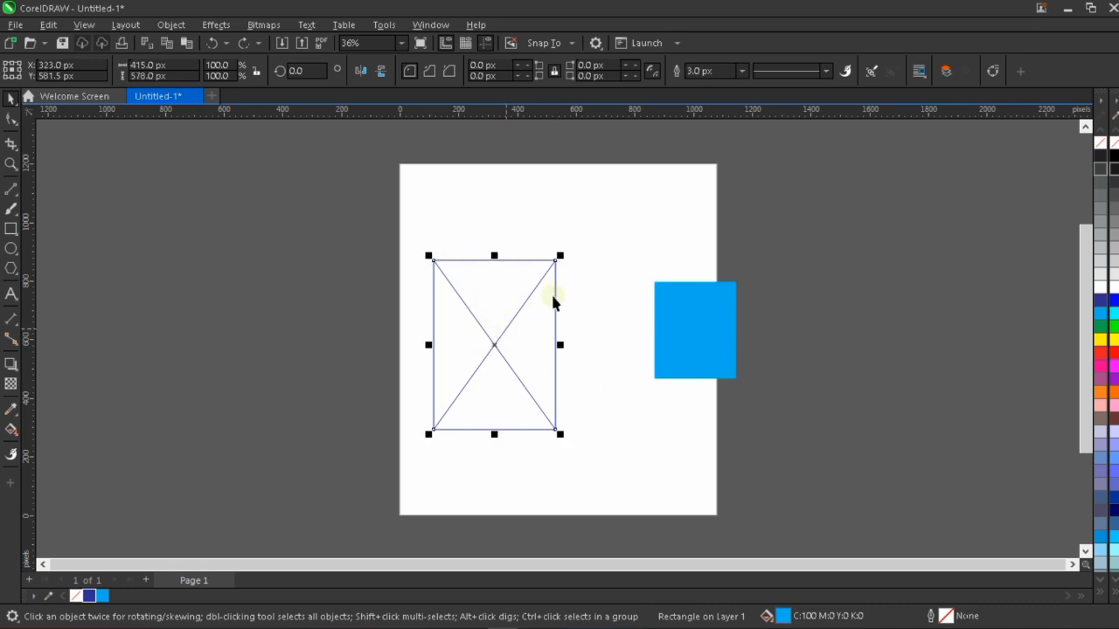
- Delete the light blue rectangle at the page's right edge
left_click(698, 335)
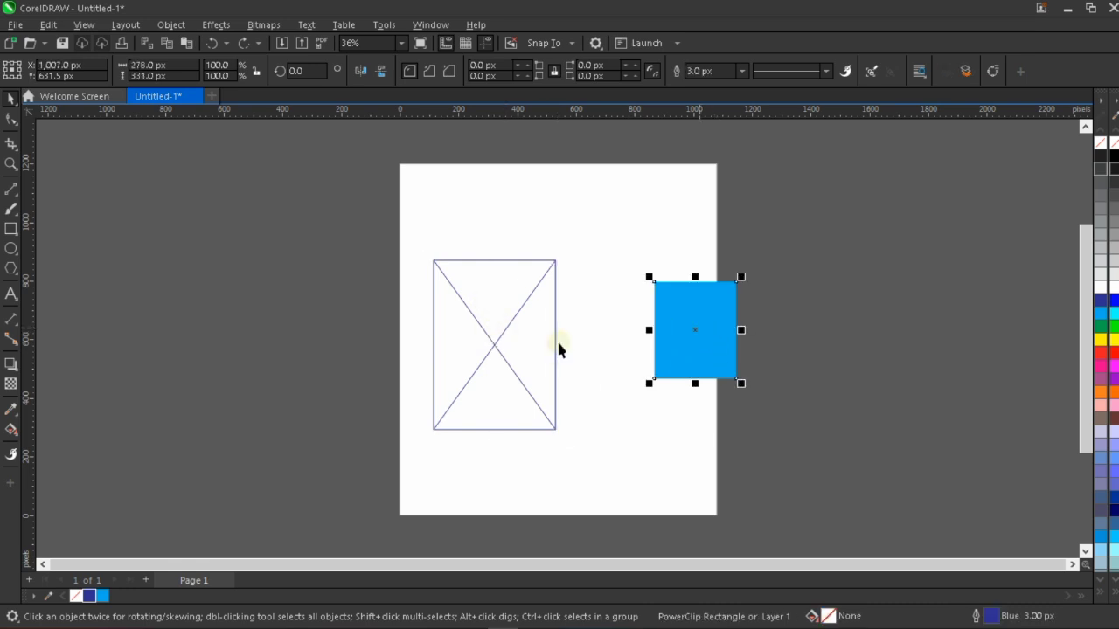
key("Delete")
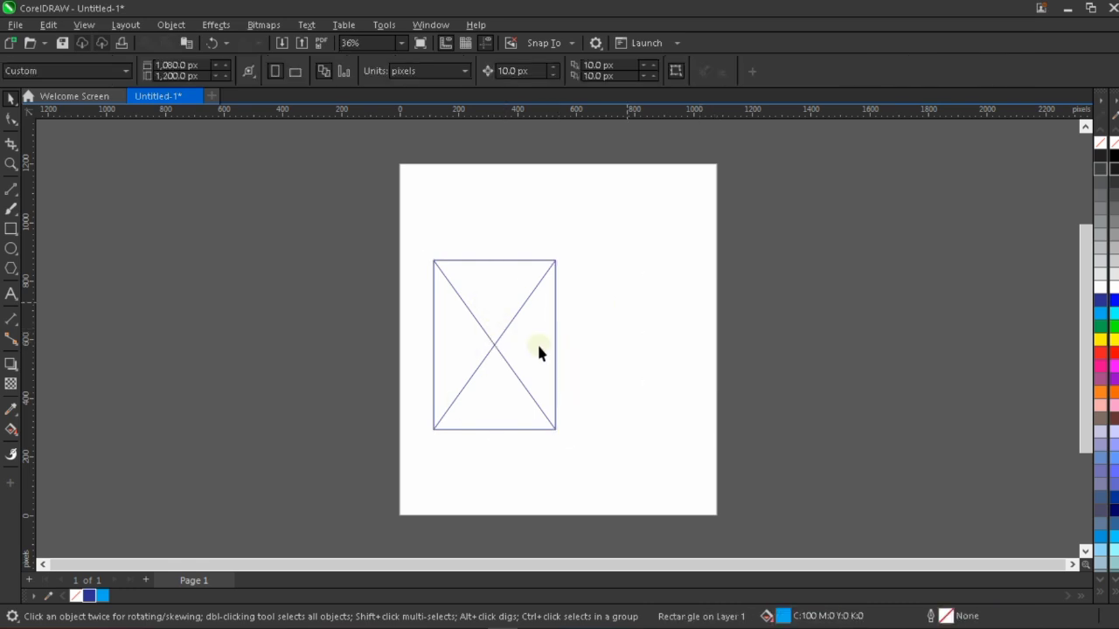
- Turn off the CorelDRAW PowerClip option that shows lines in empty PowerClip frames
left_click(390, 26)
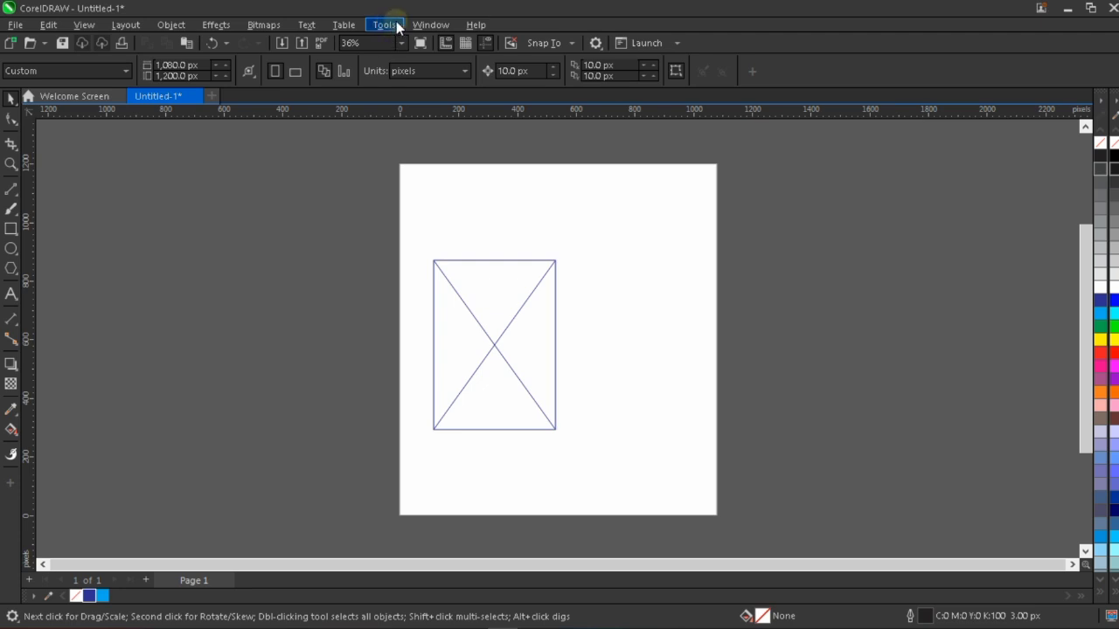
left_click(396, 27)
mouse_move(382, 33)
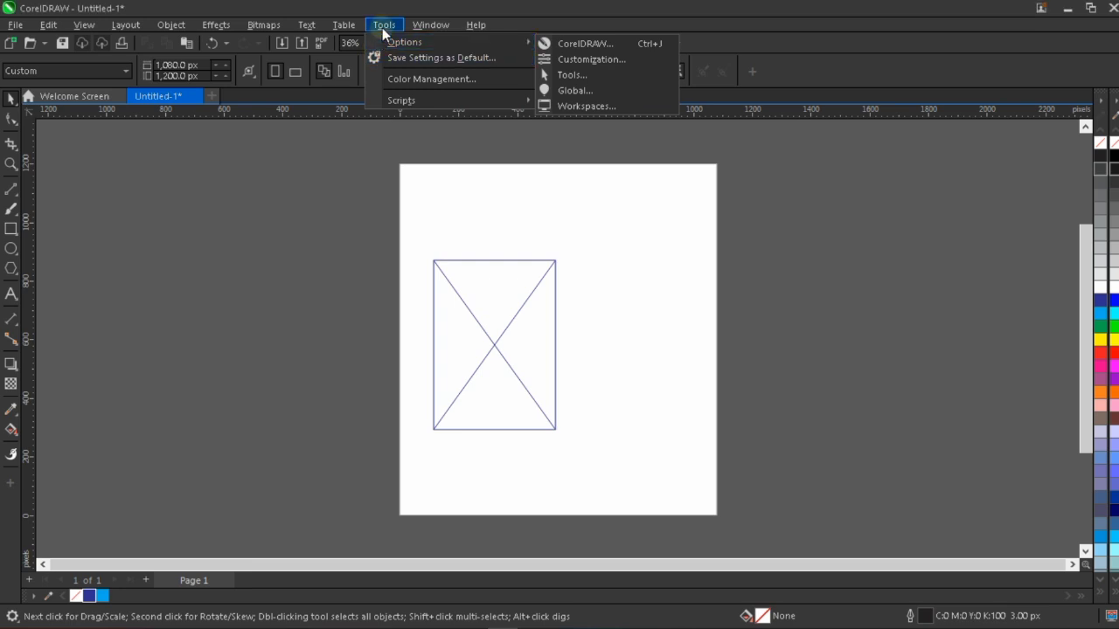
left_click(601, 43)
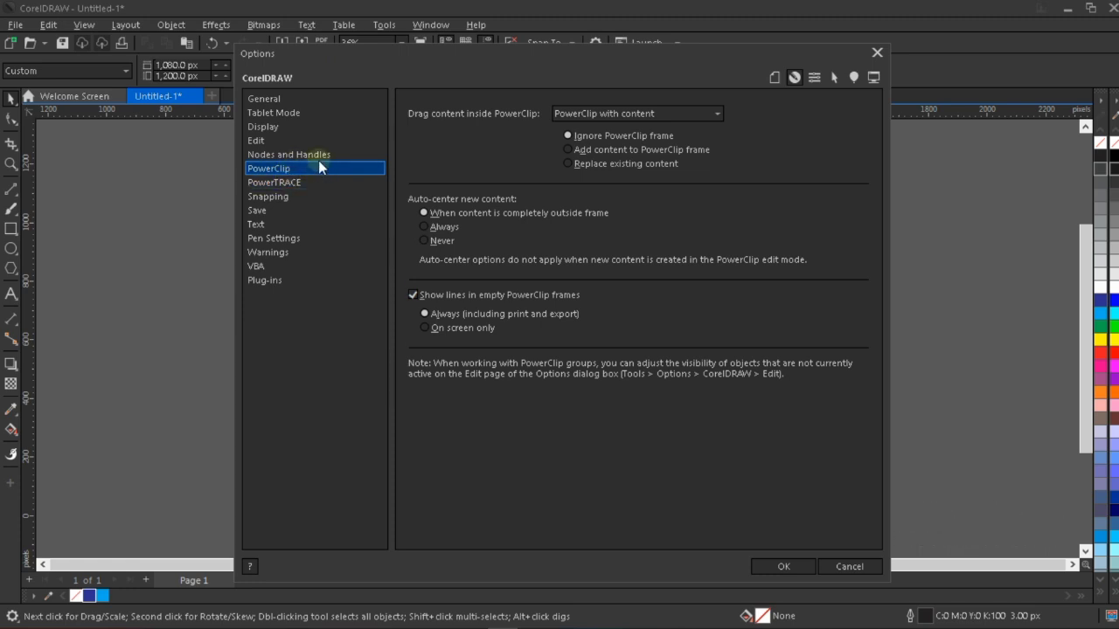
left_click(410, 295)
left_click(412, 294)
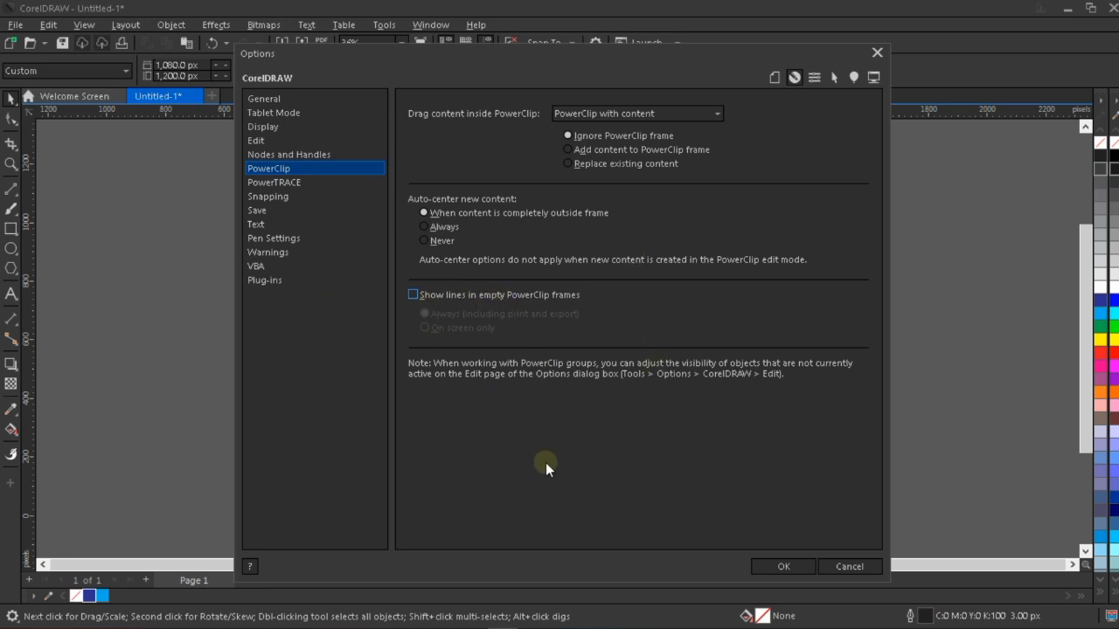
left_click(782, 568)
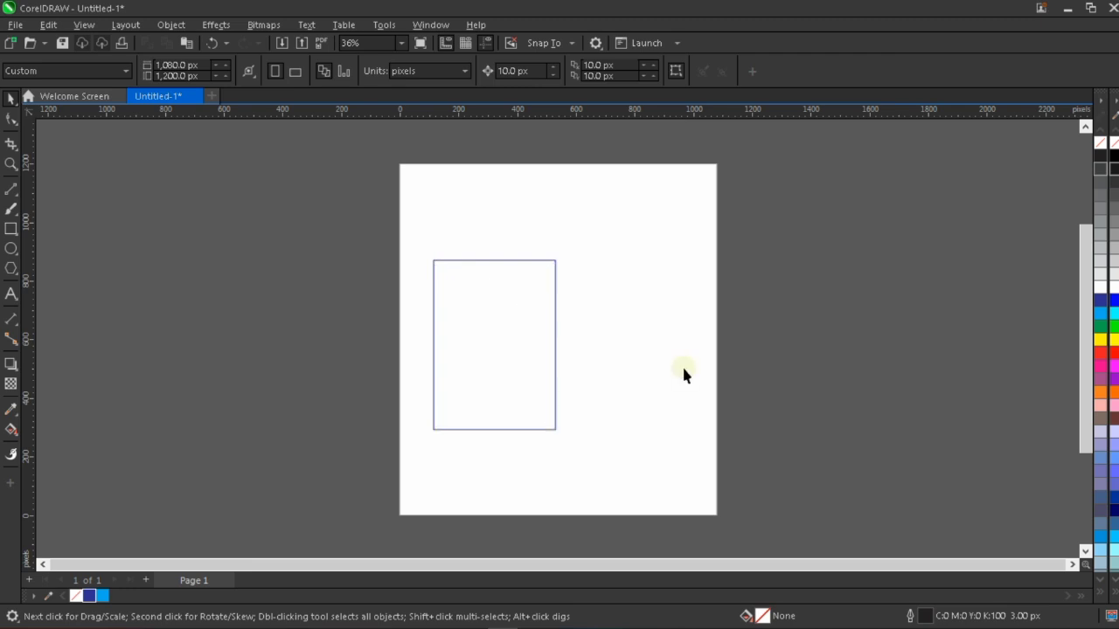
- Move the outlined rectangle up the page to about X 329 px, Y 705 px
left_click(525, 339)
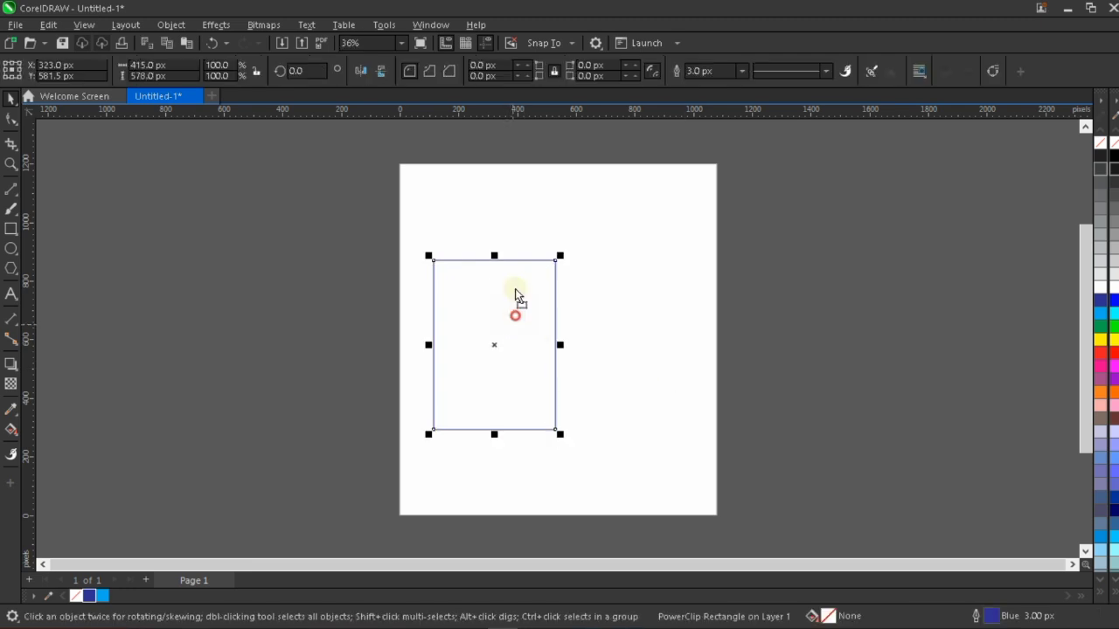
left_click_drag(517, 302, 514, 266)
- Draw a rectangle about 267 × 272 px beside the outlined one, fill it cyan and remove its outline
left_click(10, 228)
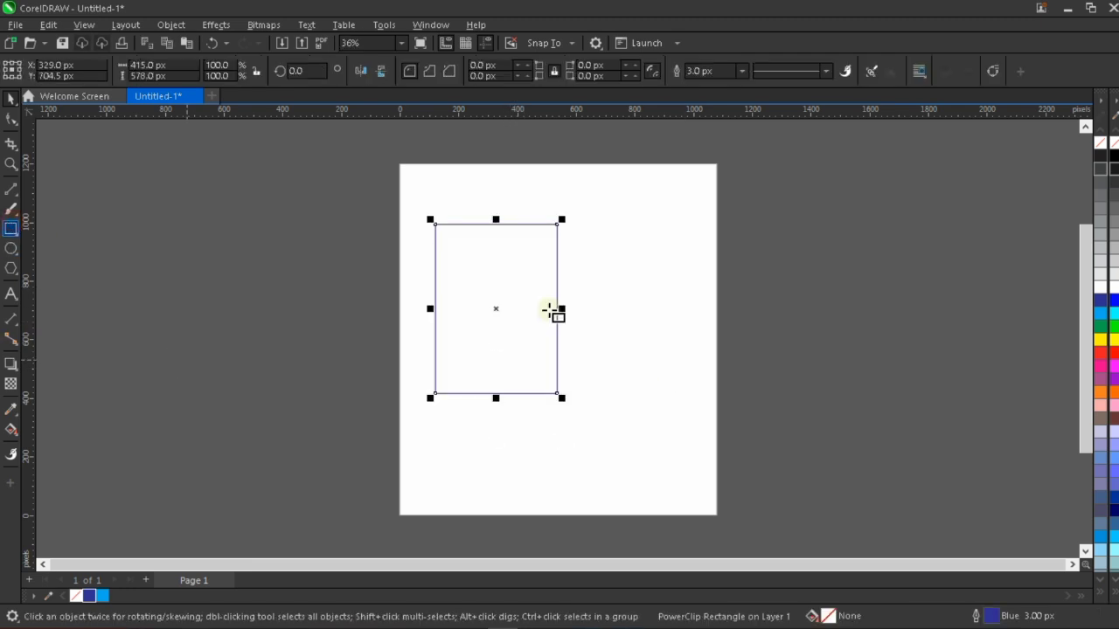
left_click_drag(603, 305, 685, 394)
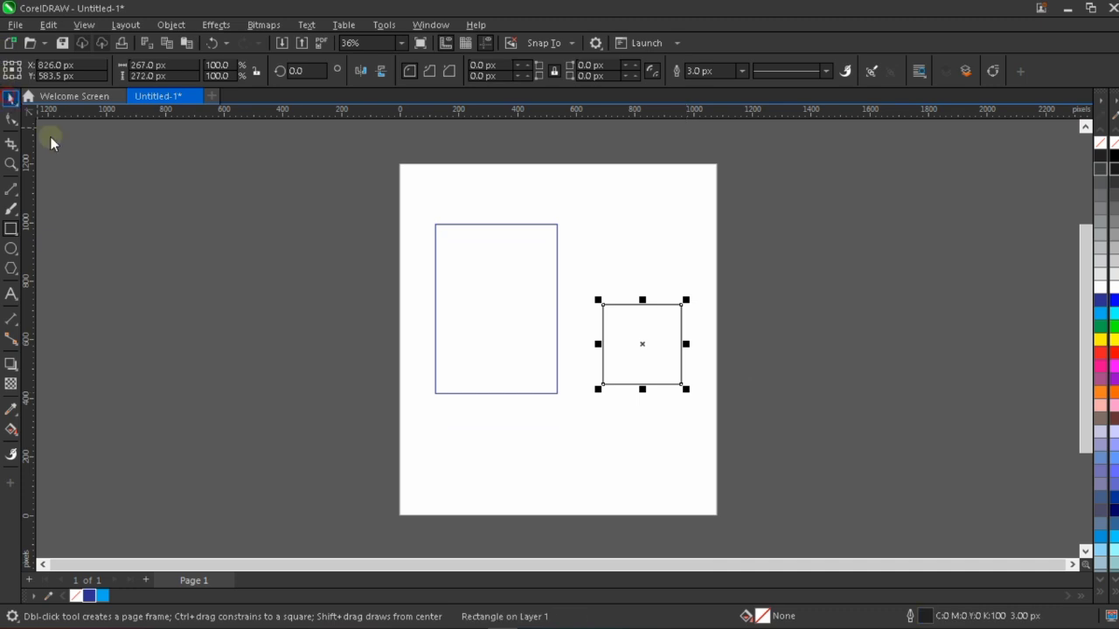
left_click(102, 596)
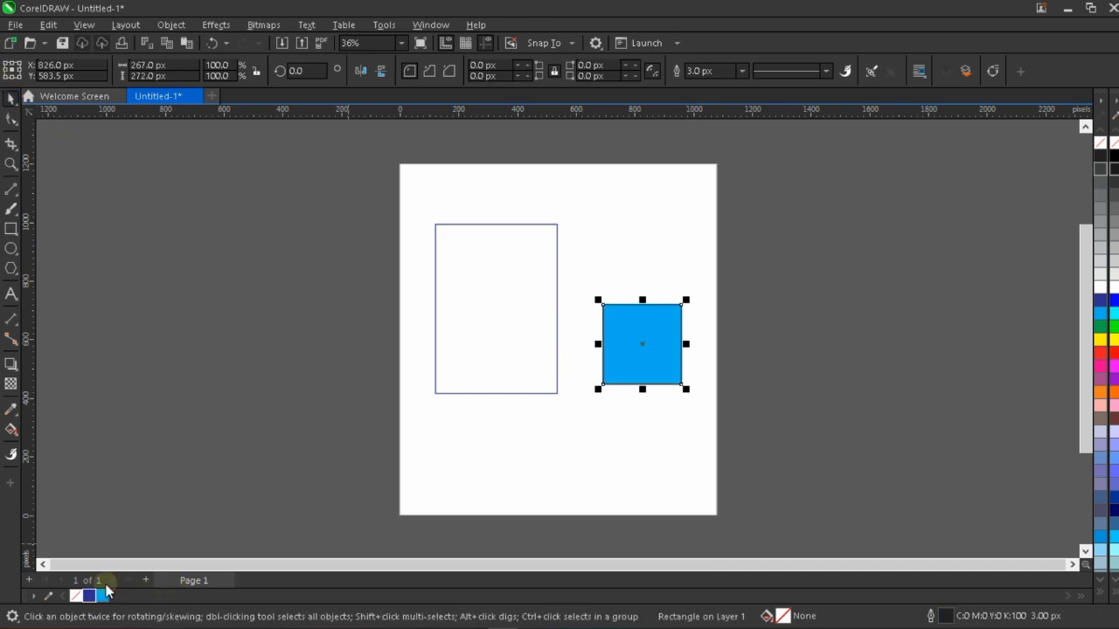
- Fill the larger outlined rectangle blue without an outline and PowerClip the cyan rectangle inside it
left_click(466, 336)
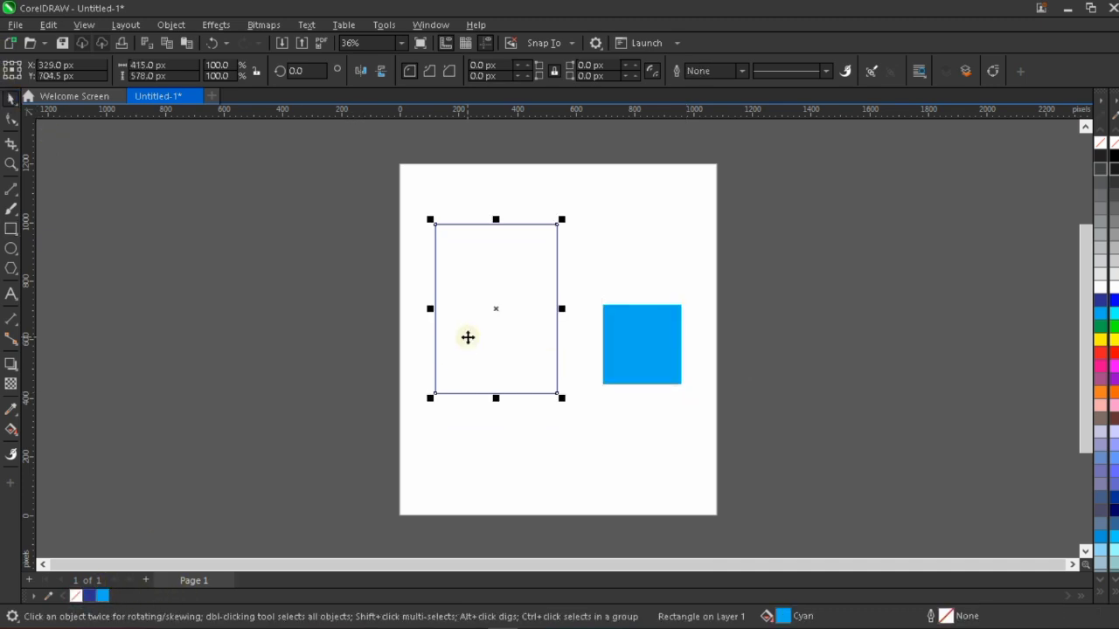
left_click(89, 596)
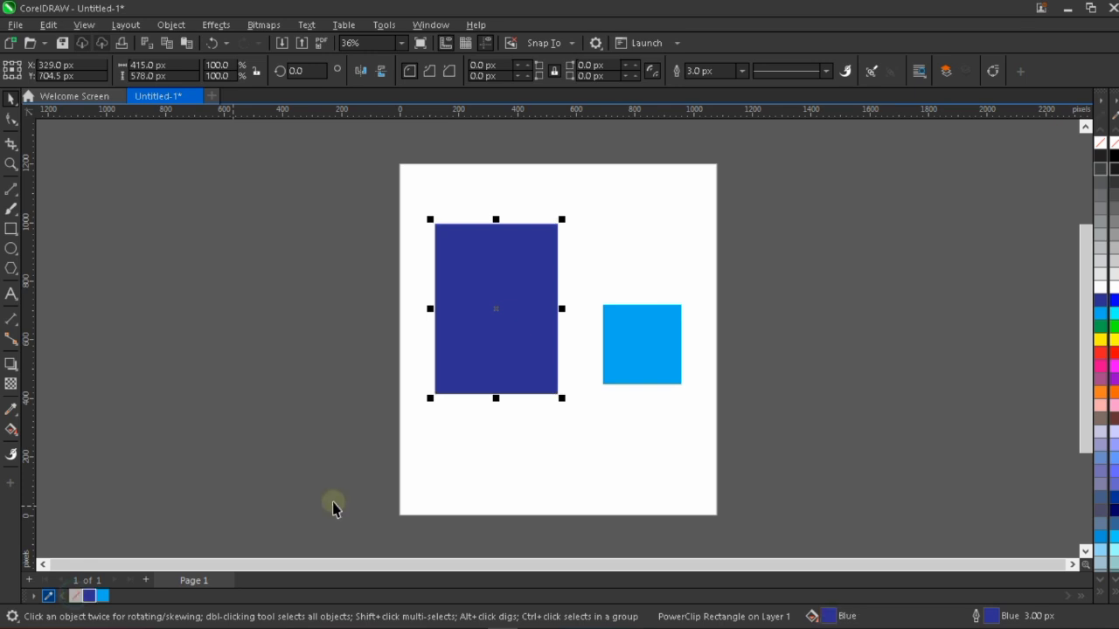
left_click(639, 332)
right_click(639, 332)
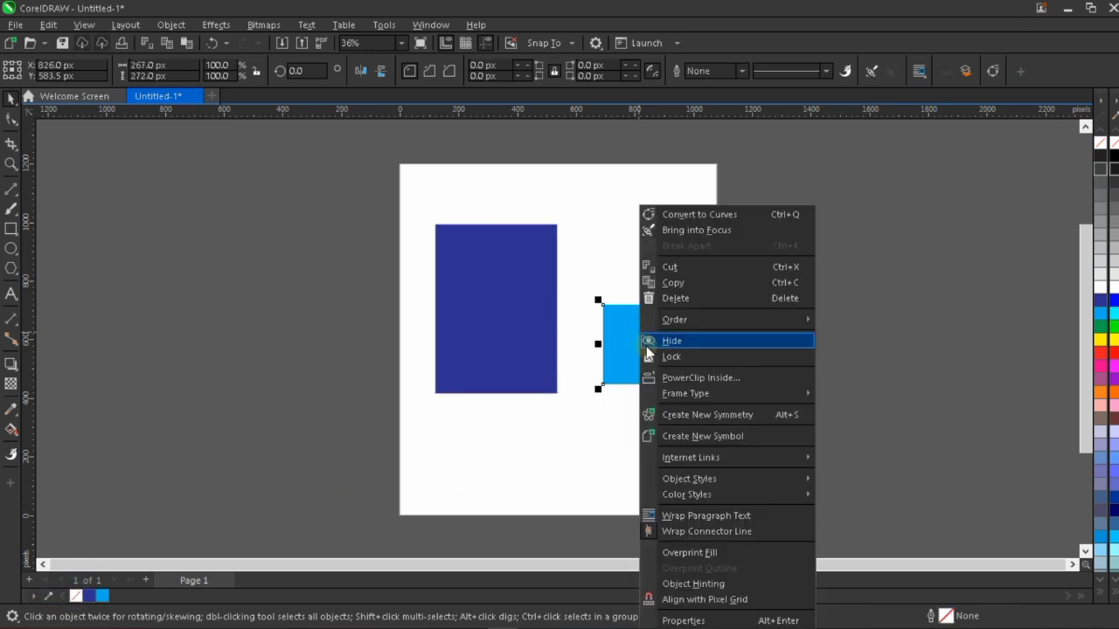
left_click(661, 377)
left_click(505, 312)
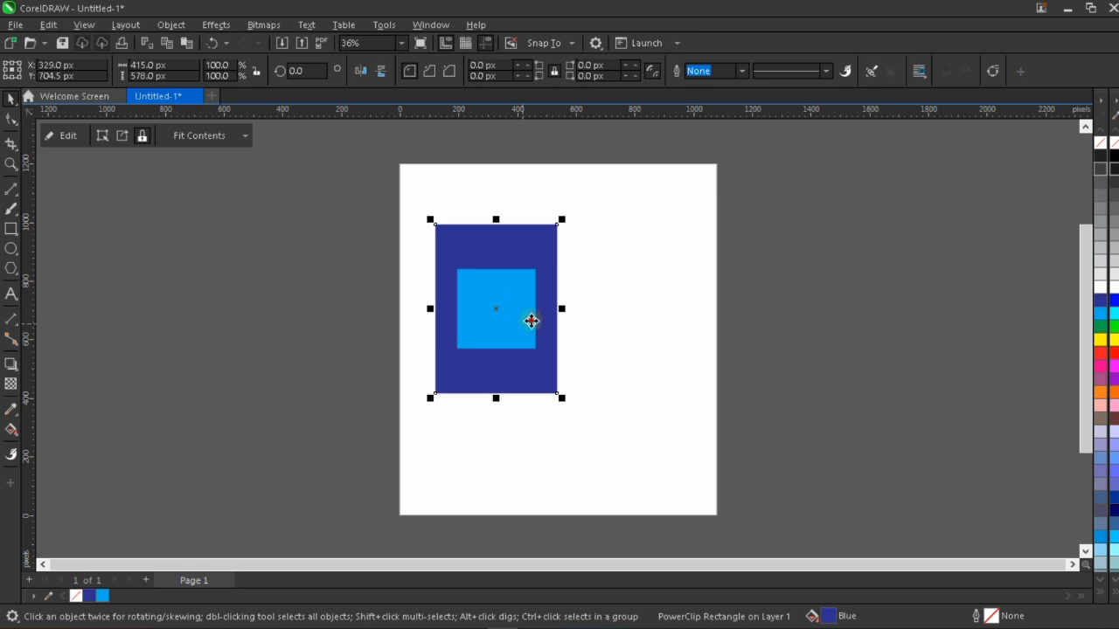
- Move the PowerClip rectangle to about X 481 px, Y 570 px and extract its contents
left_click_drag(532, 320, 563, 351)
right_click(561, 345)
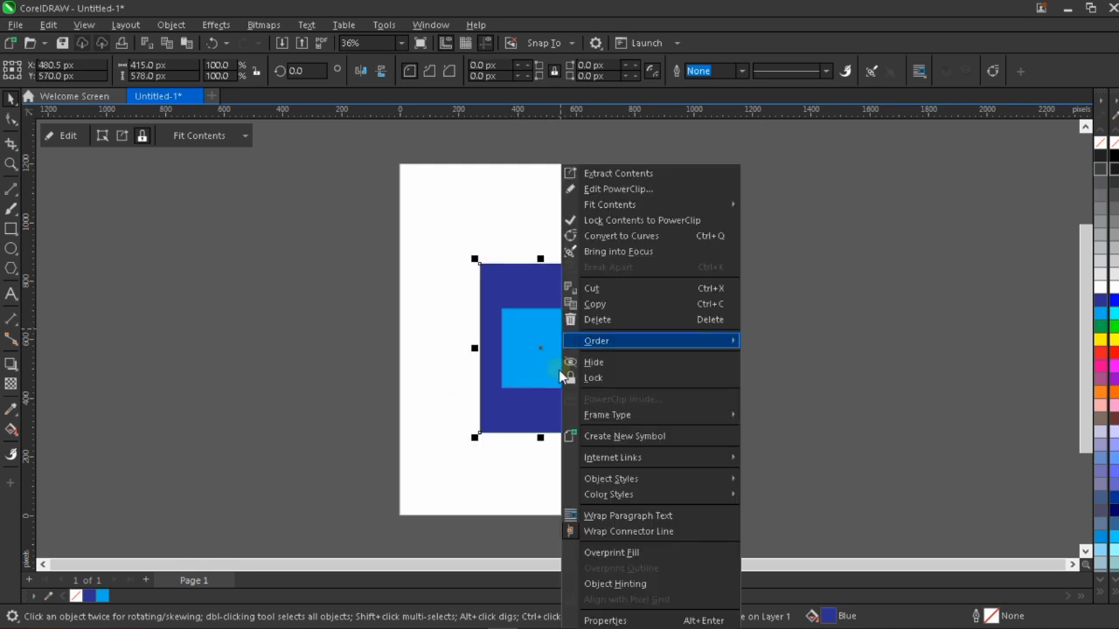
left_click(640, 175)
- Move the cyan rectangle to about X 885 px, Y 568 px and the blue one to about X 389 px, Y 581 px
left_click_drag(551, 332, 777, 335)
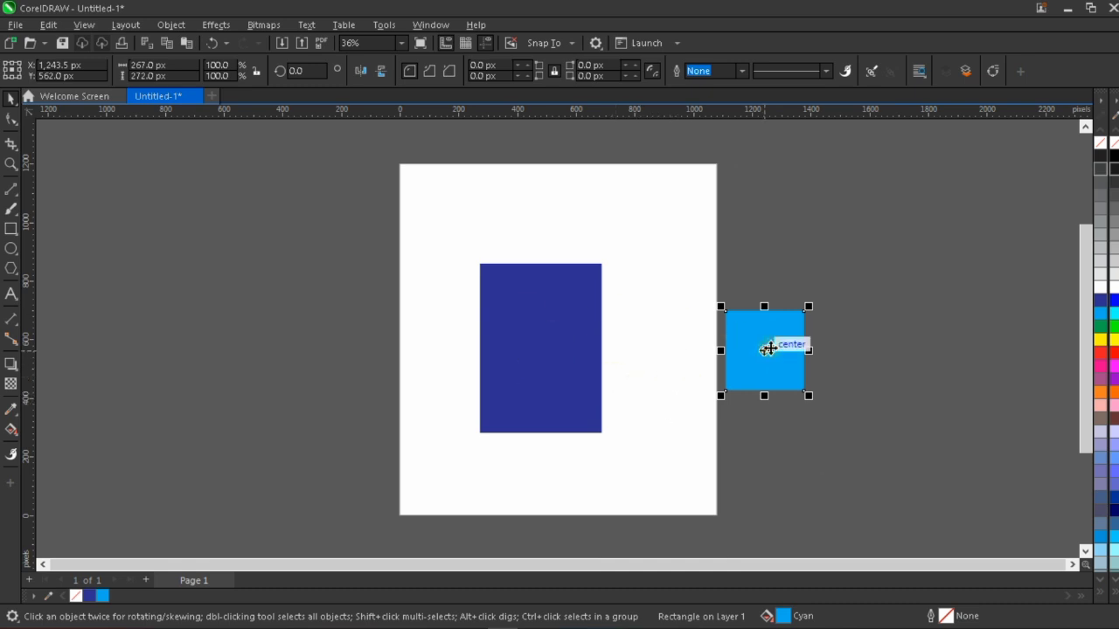
left_click_drag(772, 330, 667, 328)
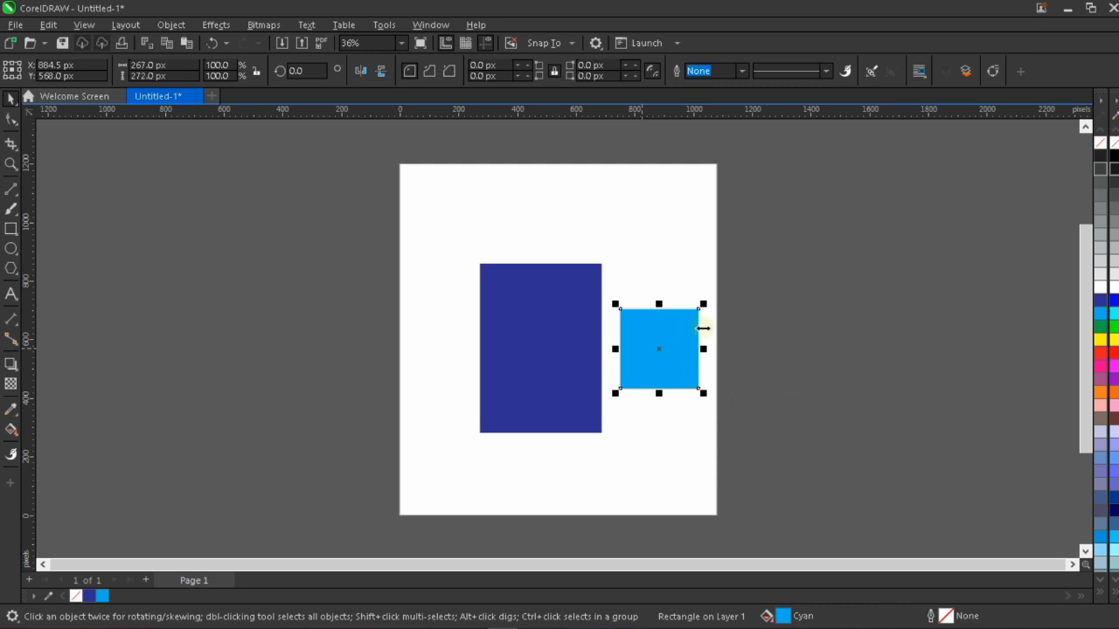
left_click_drag(562, 346, 534, 350)
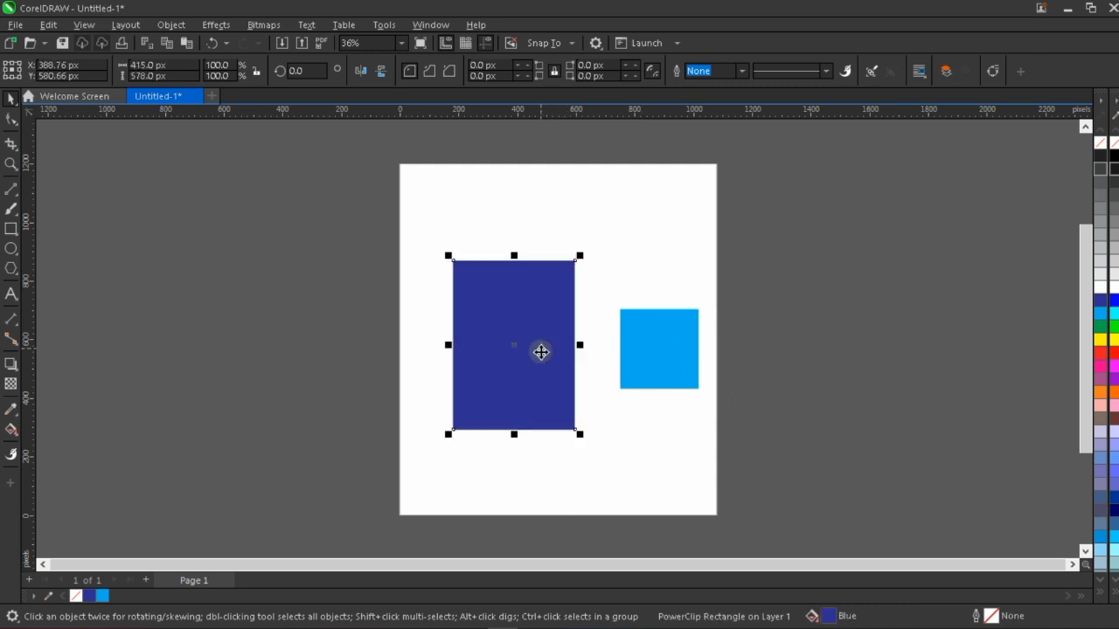
left_click(658, 348)
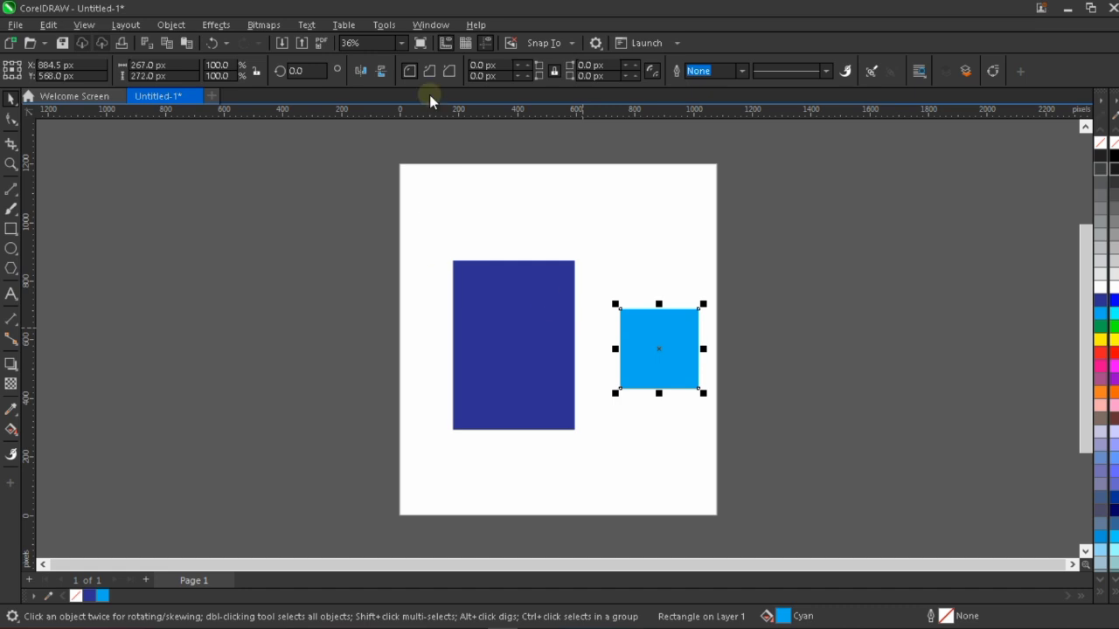
left_click(390, 28)
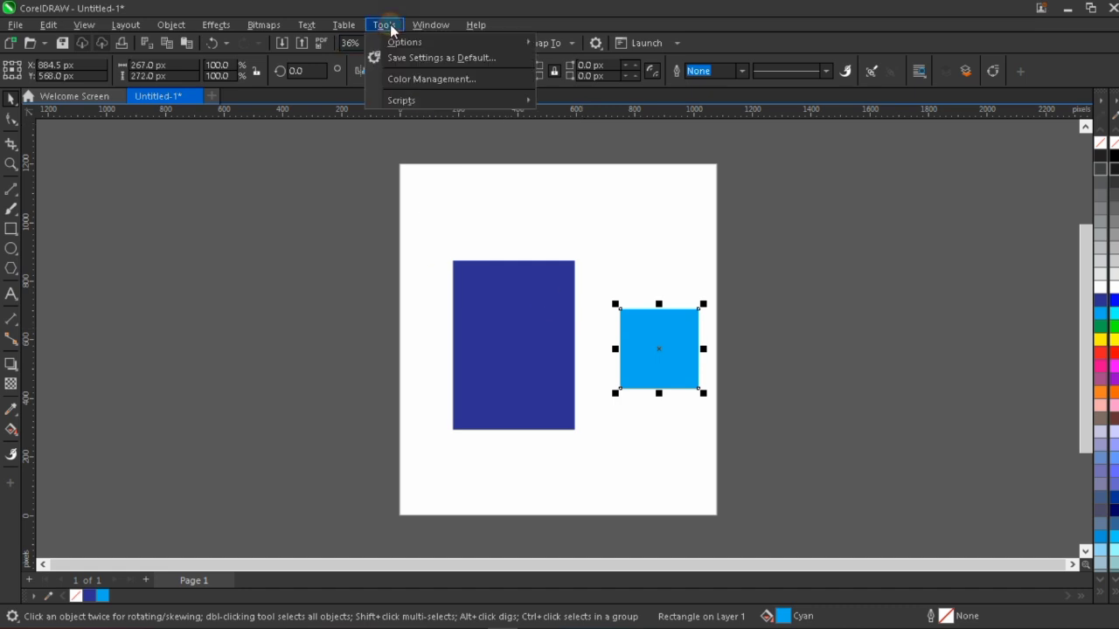
mouse_move(418, 44)
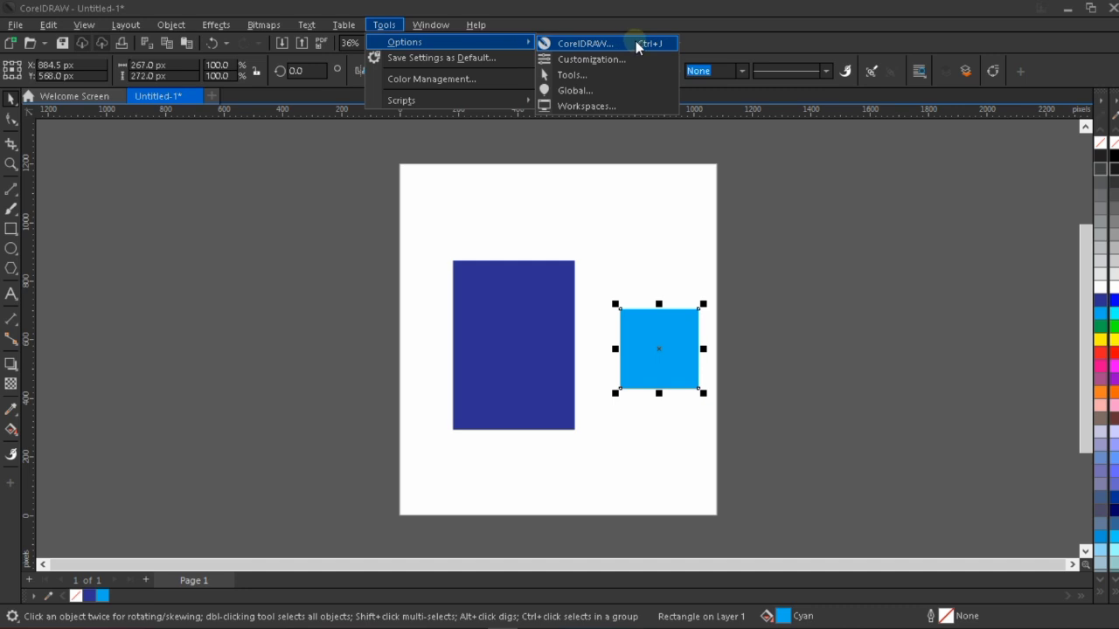
left_click(537, 281)
left_click(537, 282)
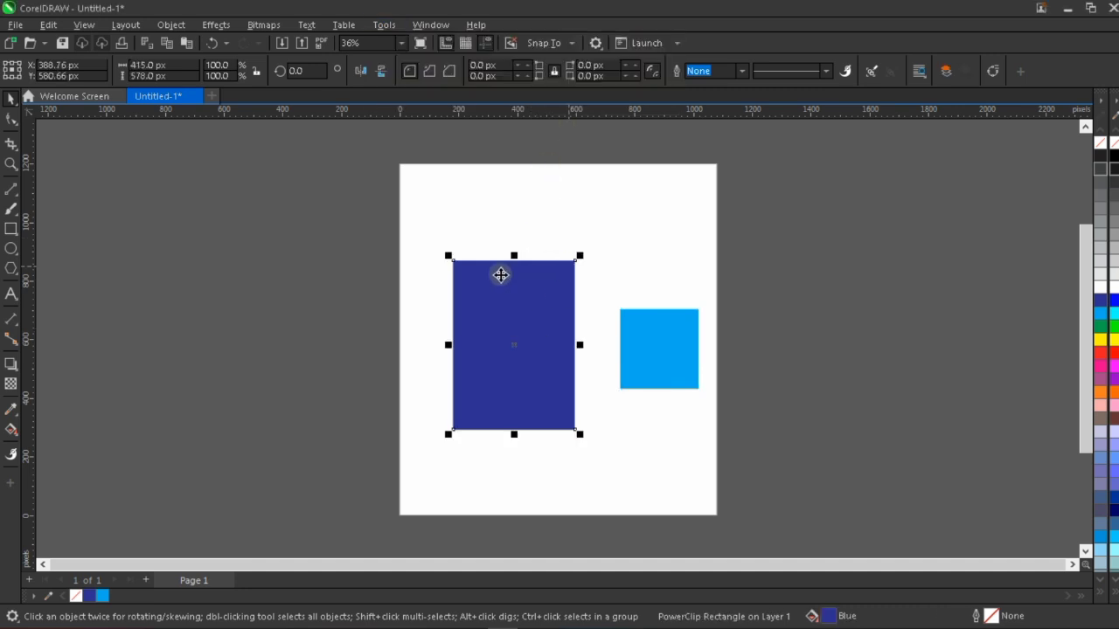
left_click(401, 31)
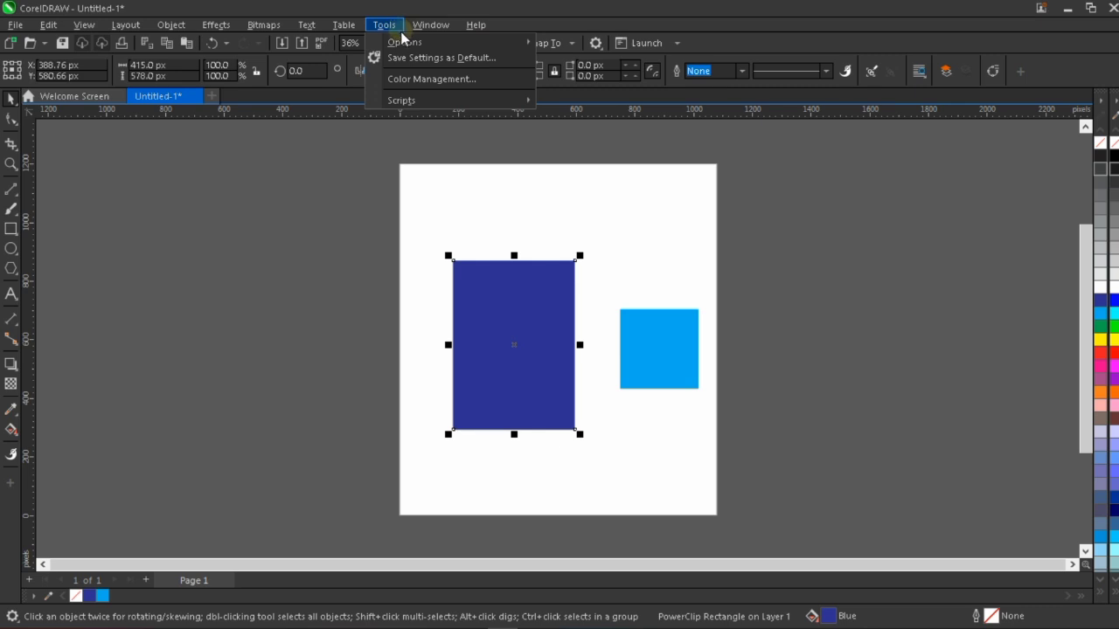
left_click(415, 294)
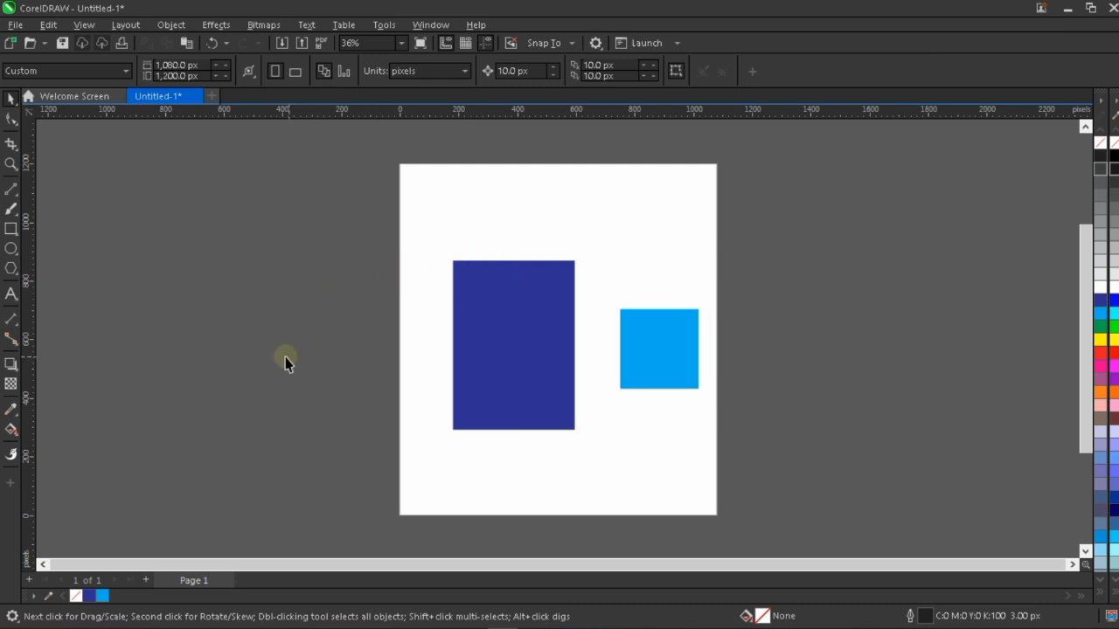
left_click(505, 328)
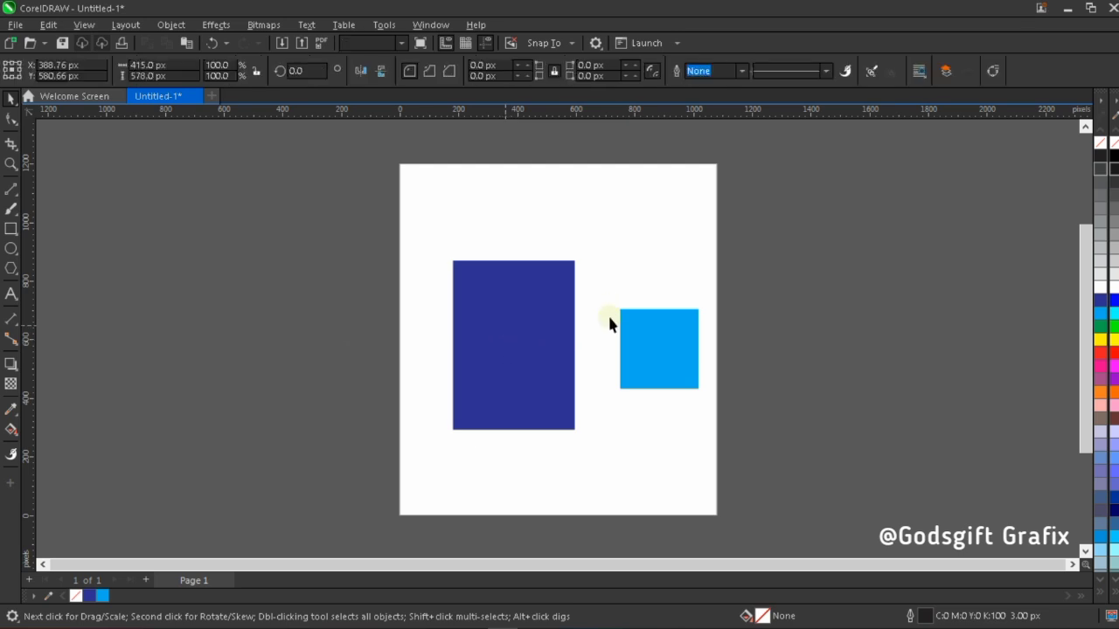
left_click(778, 213)
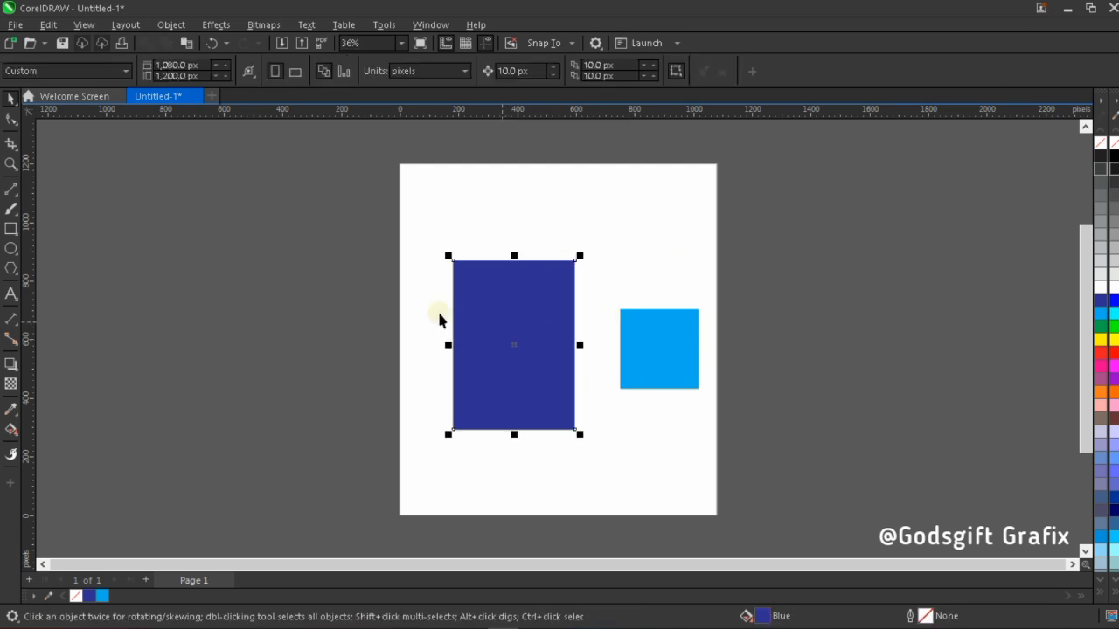